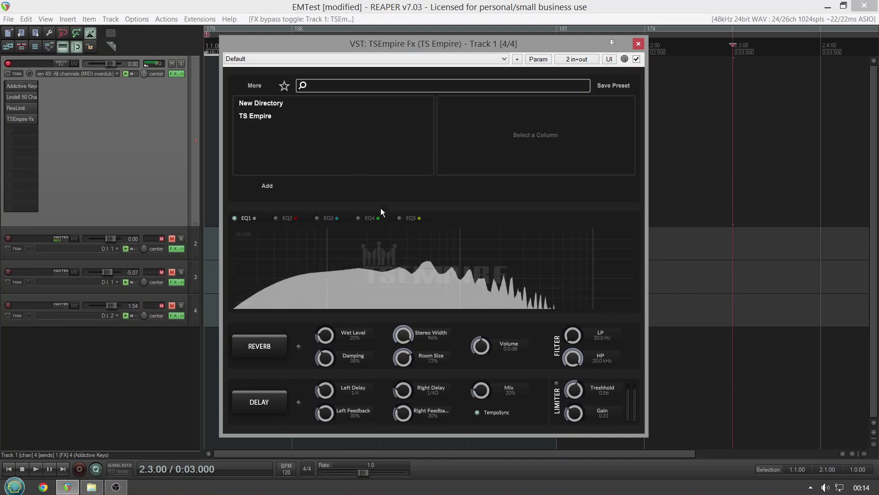
# Add a peak band boosting the mids in EQ1, then a low-end high-pass band and move its cutoff up to the mids
pyautogui.moveTo(390, 268); pyautogui.dragTo(434, 238)
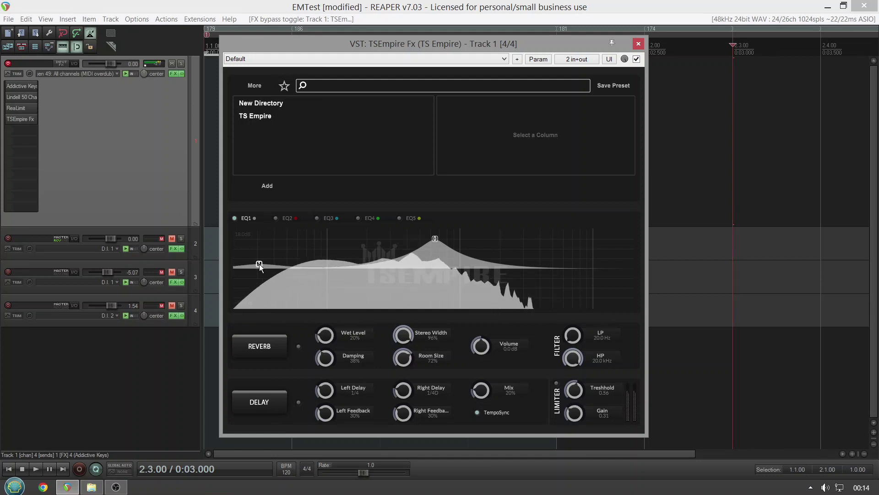
pyautogui.rightClick(258, 264)
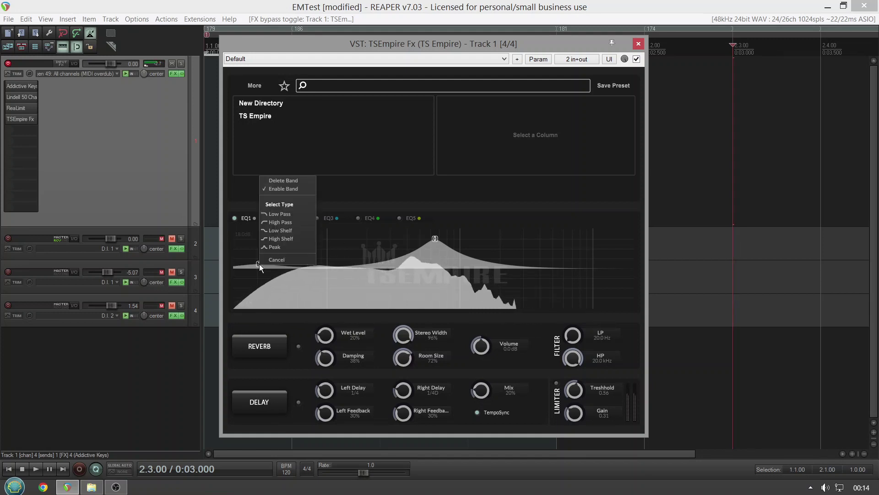
pyautogui.click(277, 224)
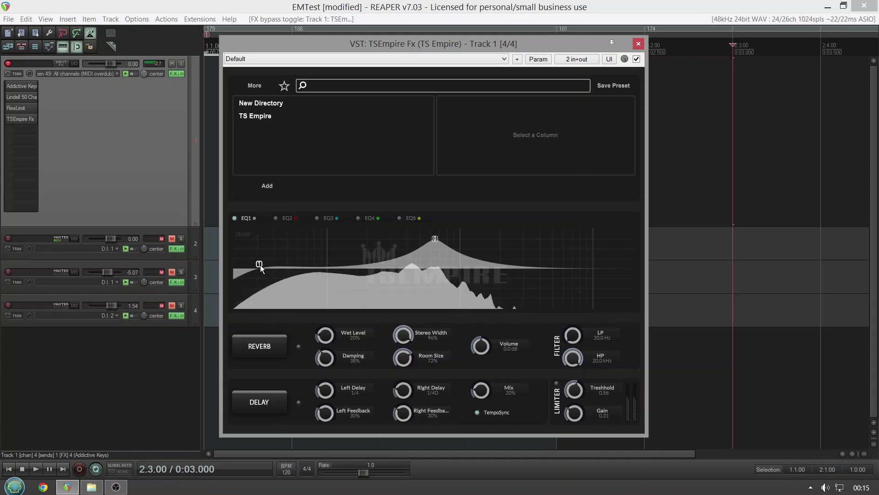
pyautogui.moveTo(259, 265); pyautogui.dragTo(420, 273)
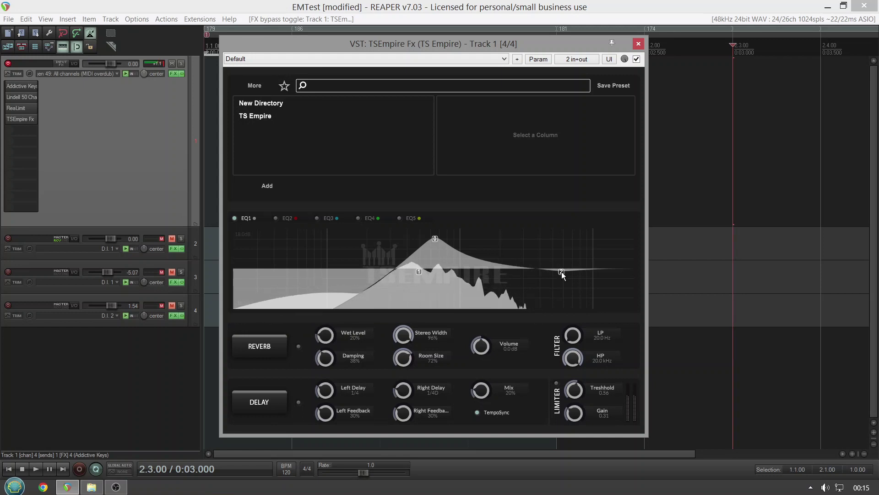
# Add a low-pass band at EQ1's high end, sweep both filter cutoffs, and raise the peak band's boost
pyautogui.rightClick(562, 271)
pyautogui.click(543, 220)
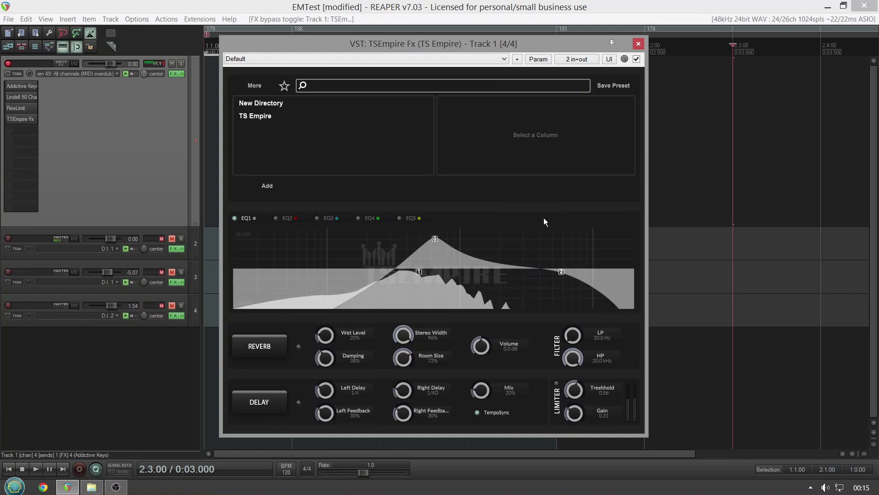
pyautogui.moveTo(563, 274); pyautogui.dragTo(320, 268)
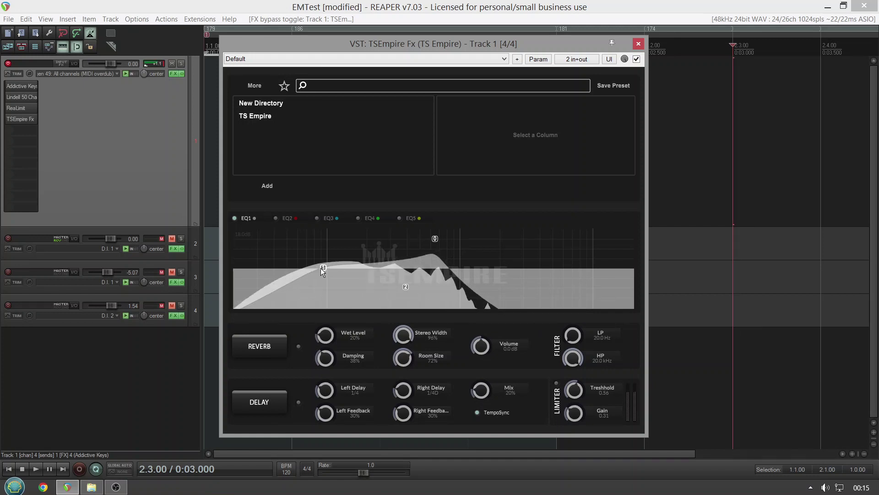
pyautogui.moveTo(438, 237); pyautogui.dragTo(418, 219)
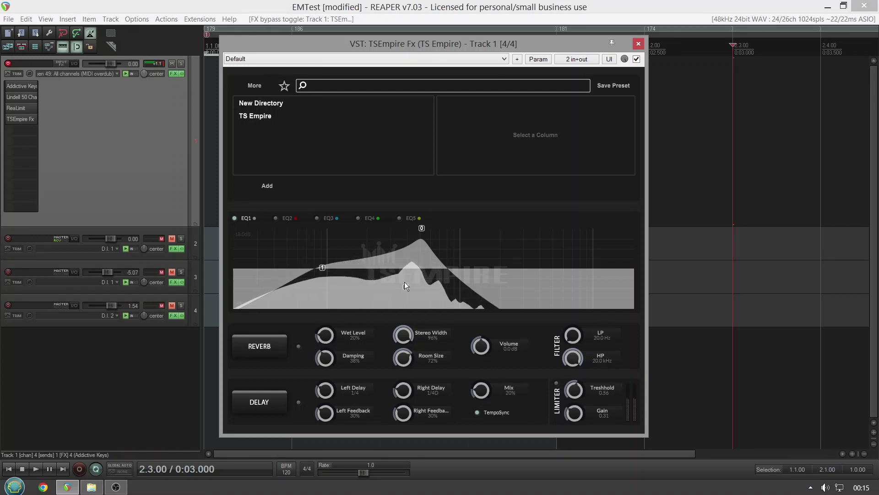
pyautogui.moveTo(406, 285); pyautogui.dragTo(579, 255)
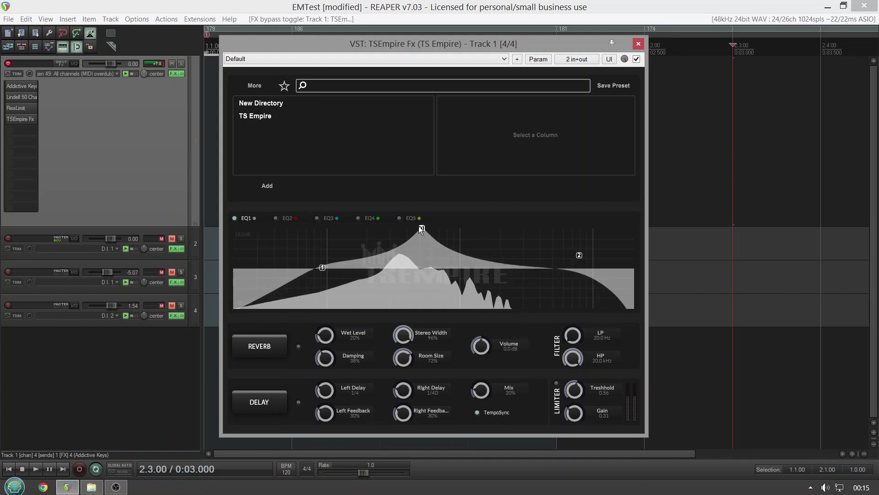
# Lower EQ1's peak band and add two more peak bands, one next to it in the mids and one higher up
pyautogui.moveTo(418, 226); pyautogui.dragTo(413, 249)
pyautogui.rightClick(412, 250)
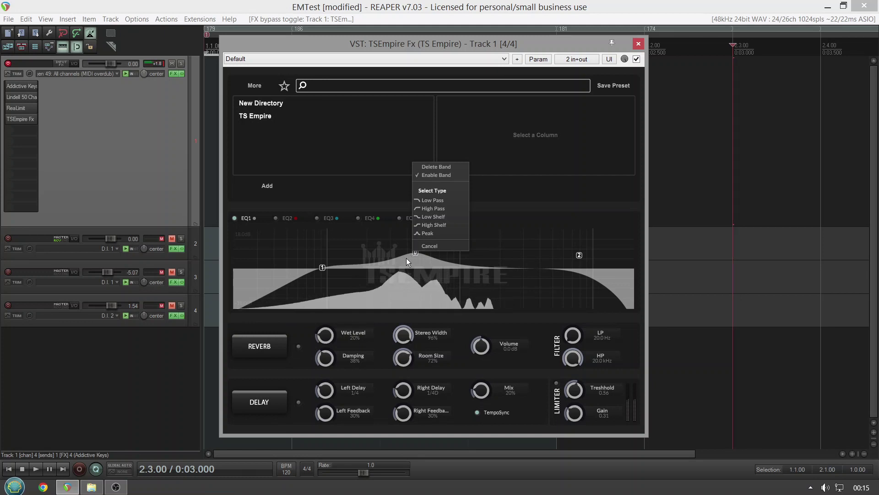
pyautogui.click(409, 259)
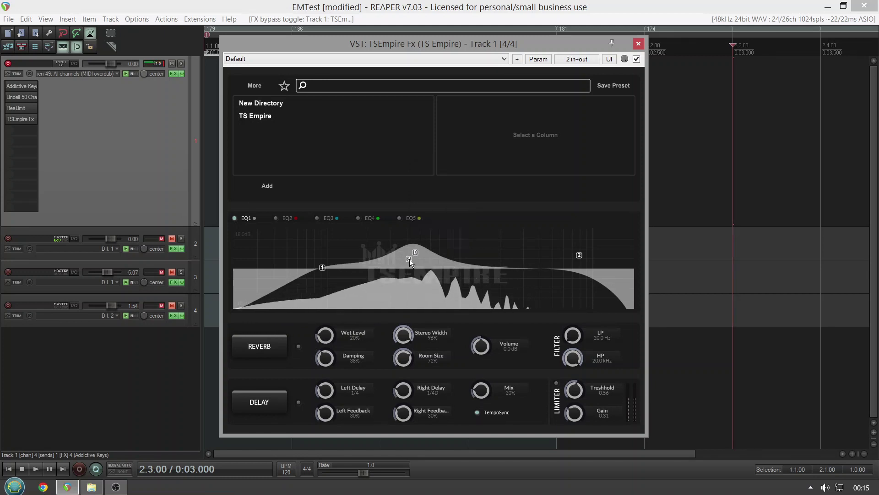
pyautogui.scroll(4, 417, 254)
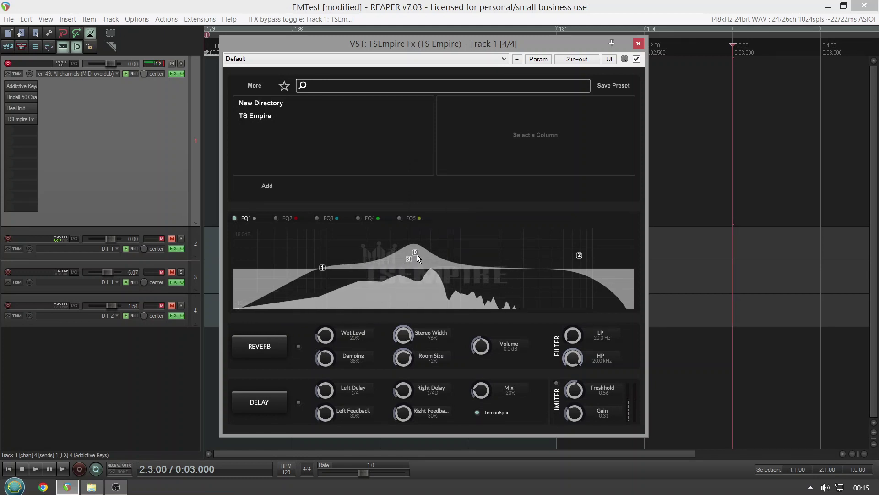
pyautogui.moveTo(417, 254); pyautogui.dragTo(446, 263)
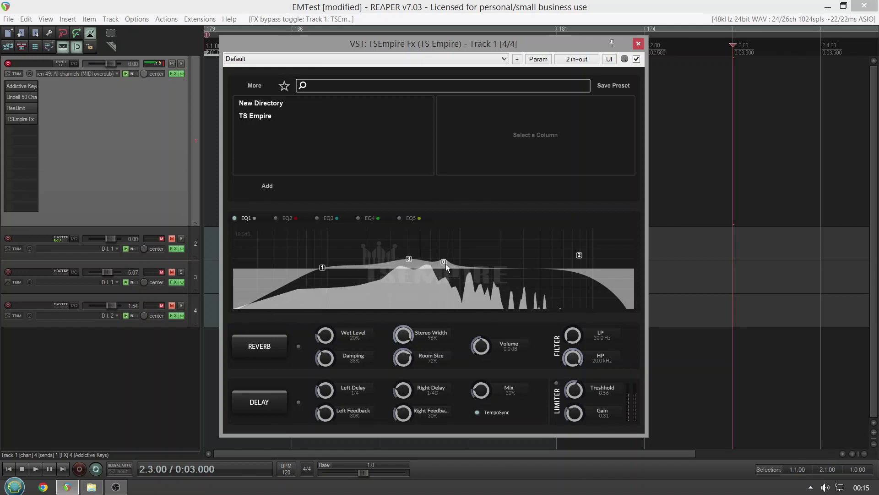
pyautogui.doubleClick(510, 248)
pyautogui.moveTo(510, 248); pyautogui.dragTo(518, 243)
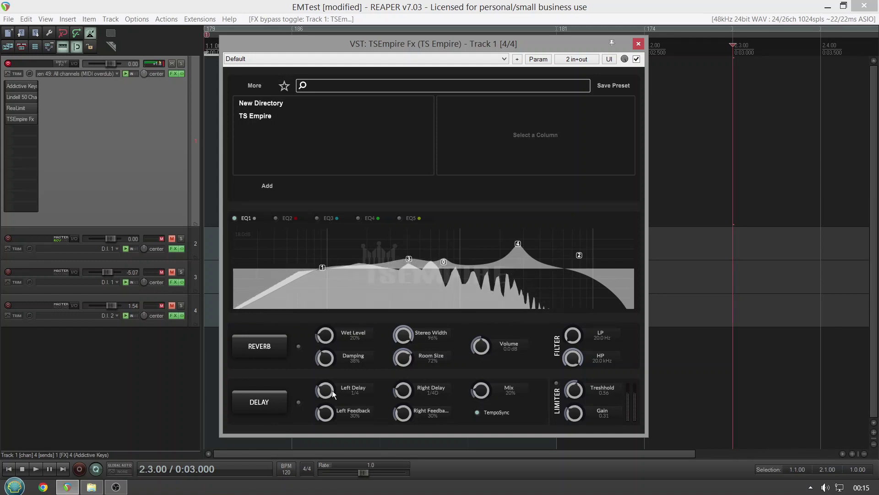
# Enable the delay with a 39% mix, 47% left feedback and 57% right feedback
pyautogui.click(299, 402)
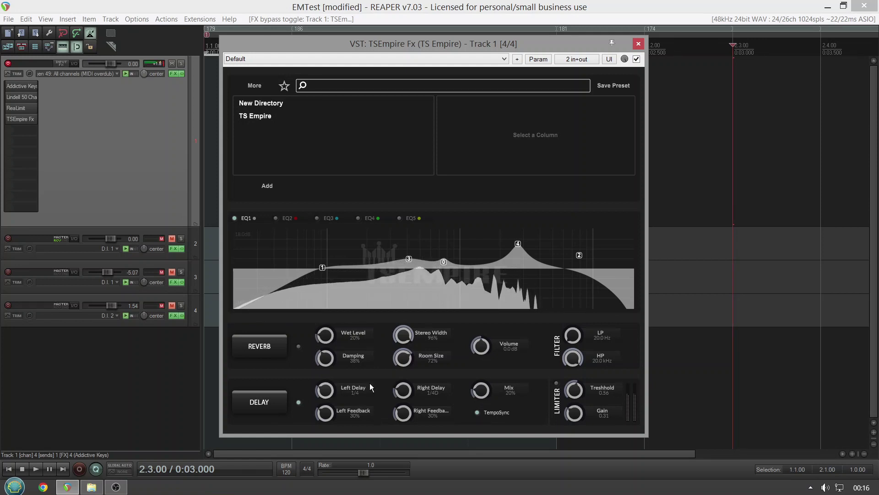
pyautogui.moveTo(477, 396); pyautogui.dragTo(485, 391)
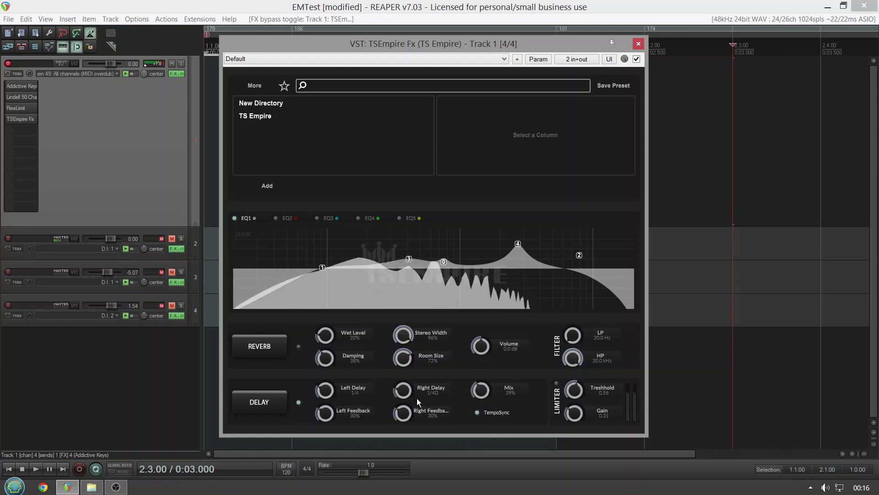
pyautogui.moveTo(403, 412); pyautogui.dragTo(396, 392)
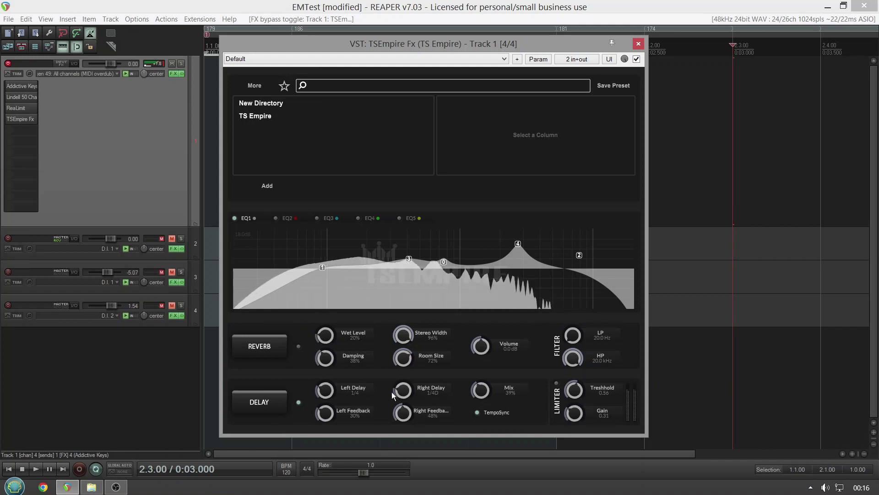
pyautogui.moveTo(326, 411); pyautogui.dragTo(328, 392)
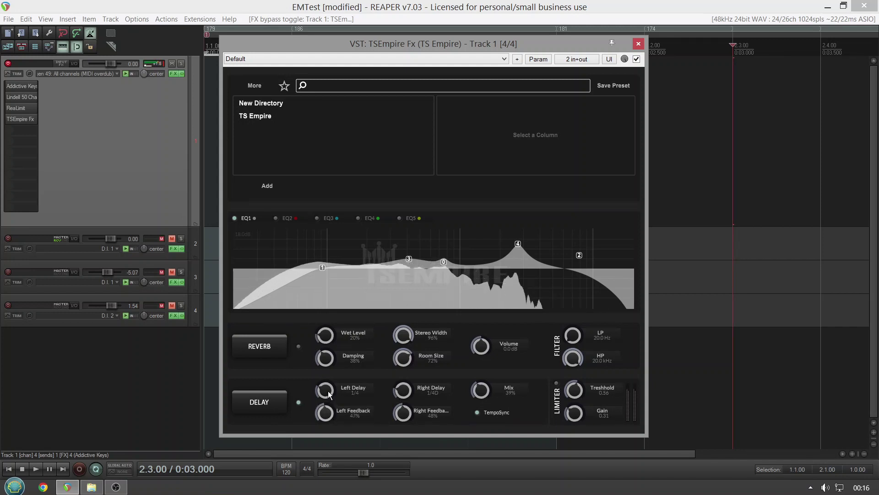
pyautogui.moveTo(408, 413); pyautogui.dragTo(408, 401)
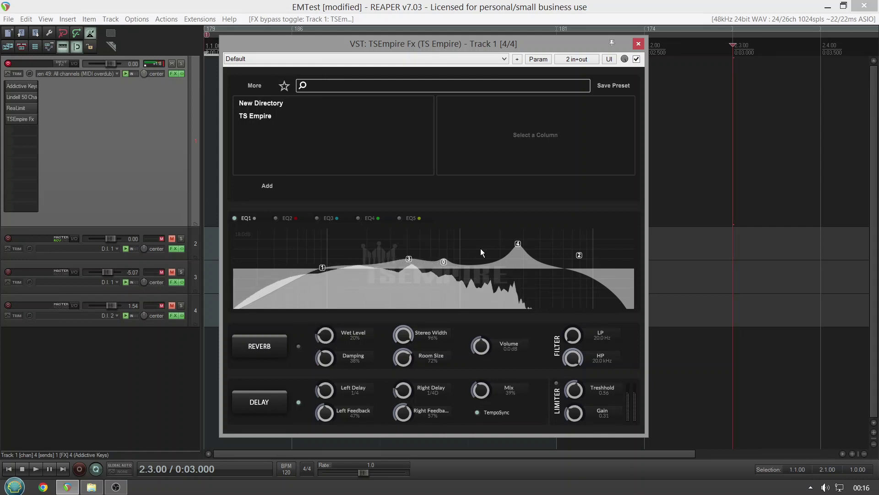
# Delete the three peak bands from EQ1 and move the high-pass and low-pass cutoffs outward toward the spectrum's edges
pyautogui.rightClick(517, 244)
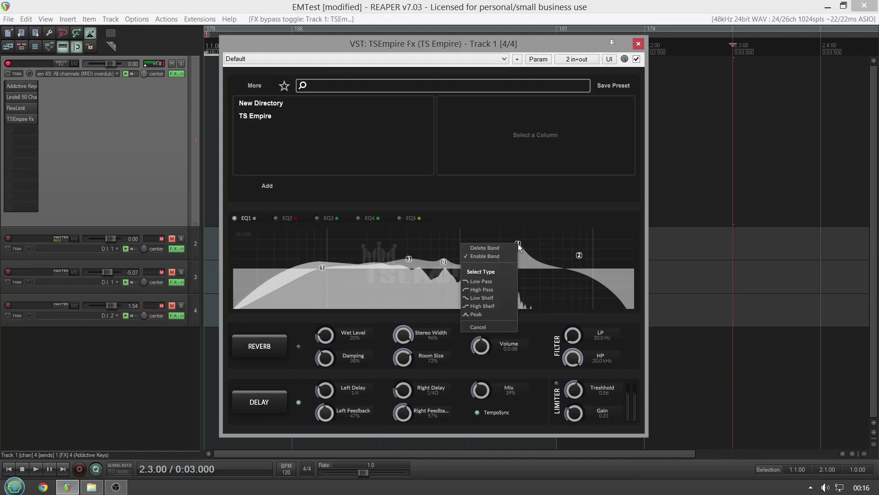
pyautogui.click(507, 249)
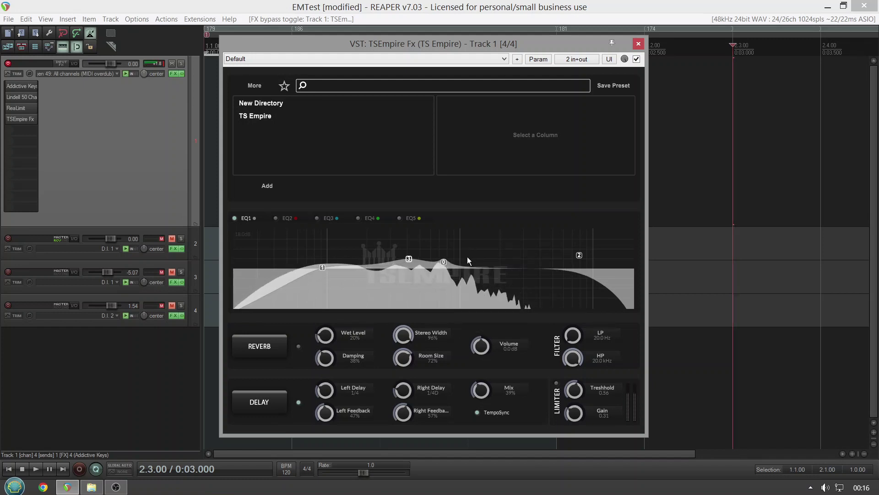
pyautogui.rightClick(444, 262)
pyautogui.click(426, 180)
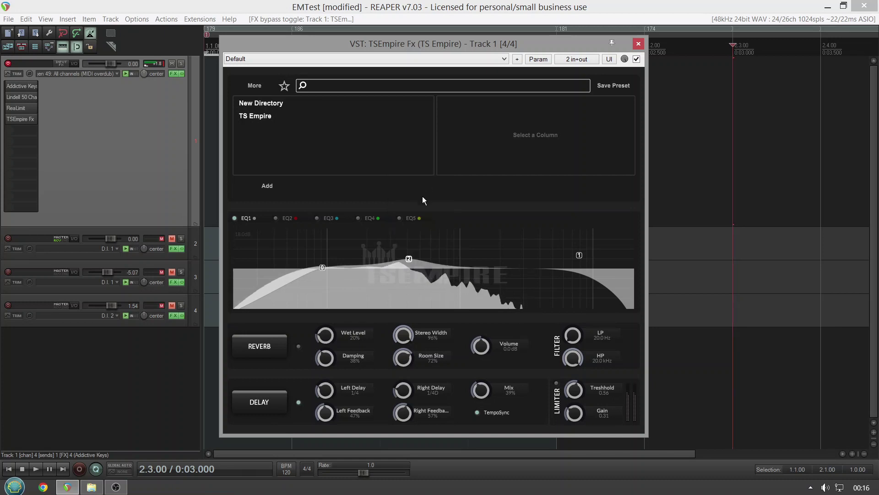
pyautogui.doubleClick(410, 257)
pyautogui.rightClick(411, 258)
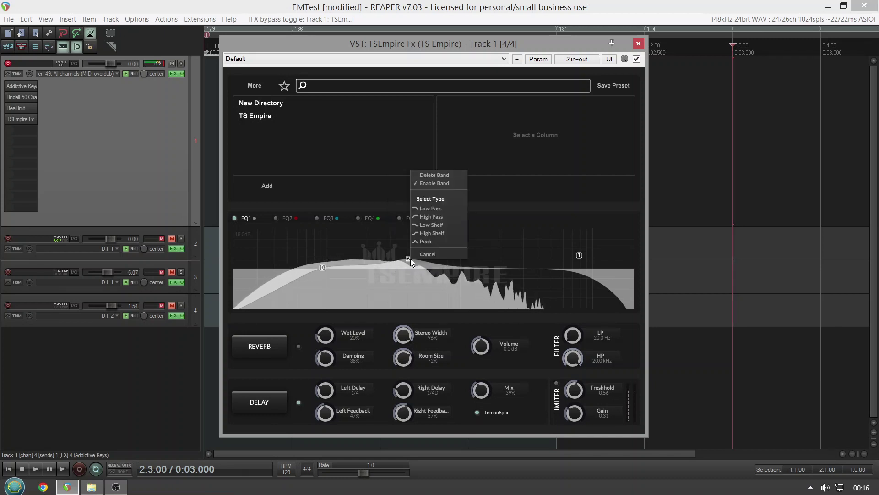
pyautogui.click(438, 174)
pyautogui.moveTo(579, 254); pyautogui.dragTo(603, 250)
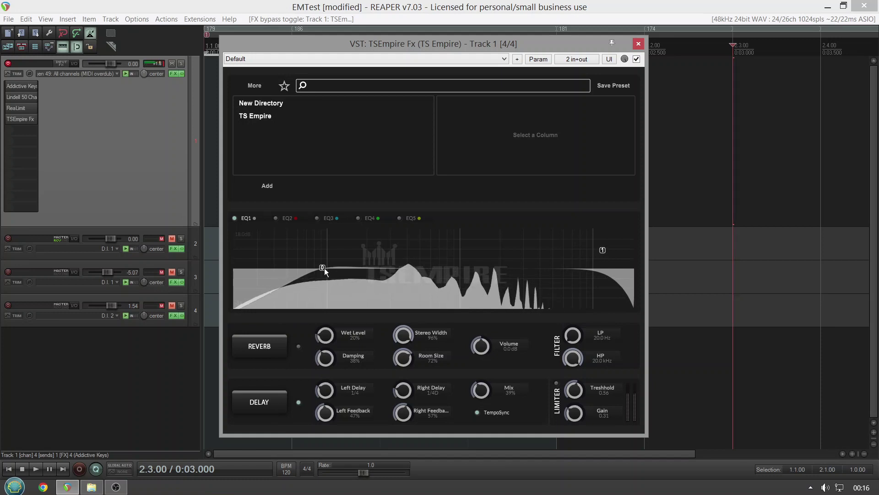
pyautogui.moveTo(319, 269); pyautogui.dragTo(261, 251)
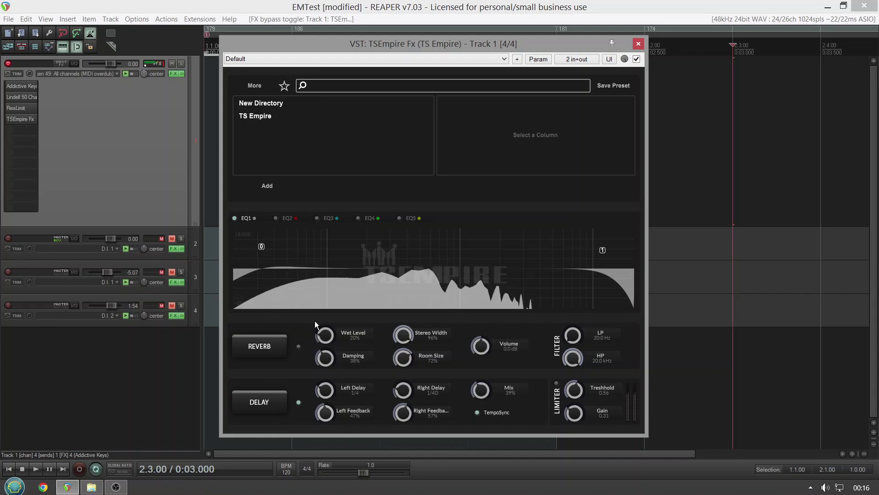
# Set the filter's LP to 260 Hz and enable the limiter with threshold 0.44 and gain 0.76
pyautogui.moveTo(574, 343); pyautogui.dragTo(578, 309)
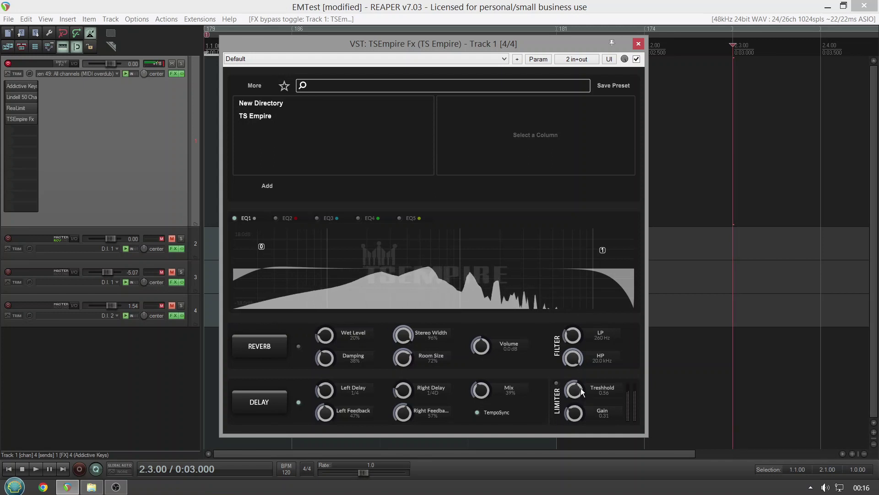
pyautogui.moveTo(581, 388); pyautogui.dragTo(579, 408)
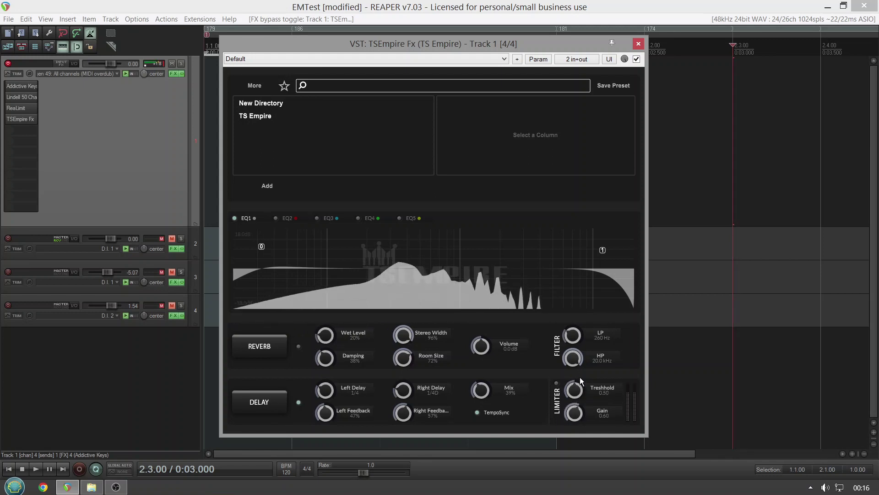
pyautogui.click(557, 384)
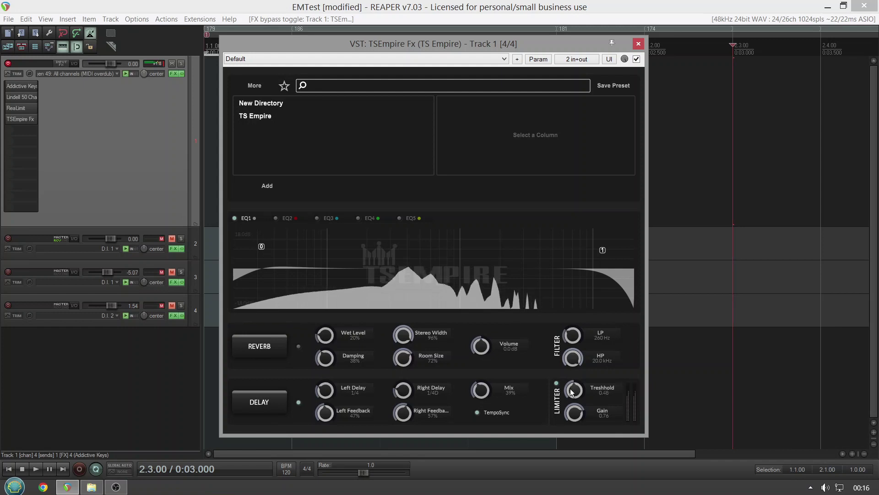
pyautogui.moveTo(572, 391); pyautogui.dragTo(572, 397)
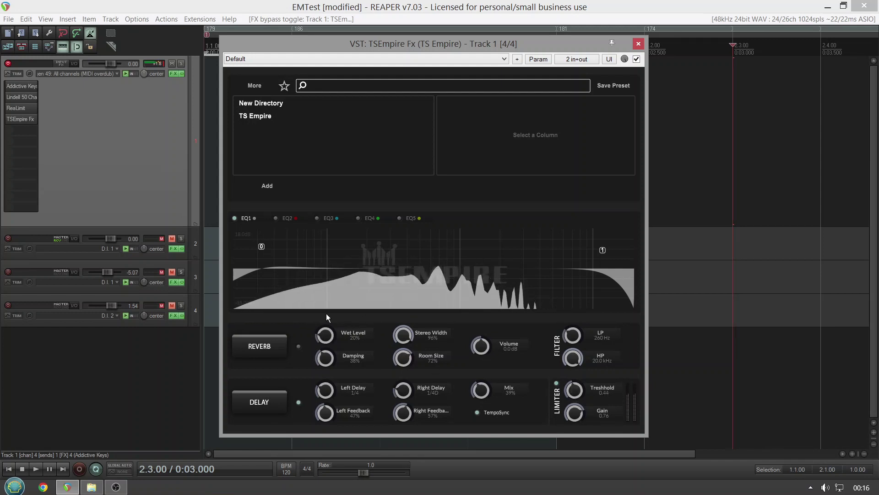
# Add a low-frequency peak boost in EQ1, and enable EQ4 with a smaller peak boost in the mids
pyautogui.moveTo(312, 271); pyautogui.dragTo(306, 244)
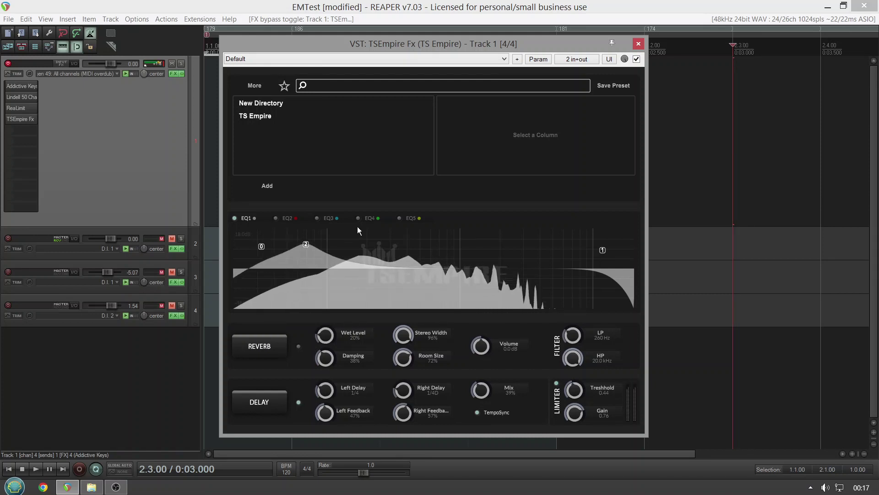
pyautogui.click(371, 217)
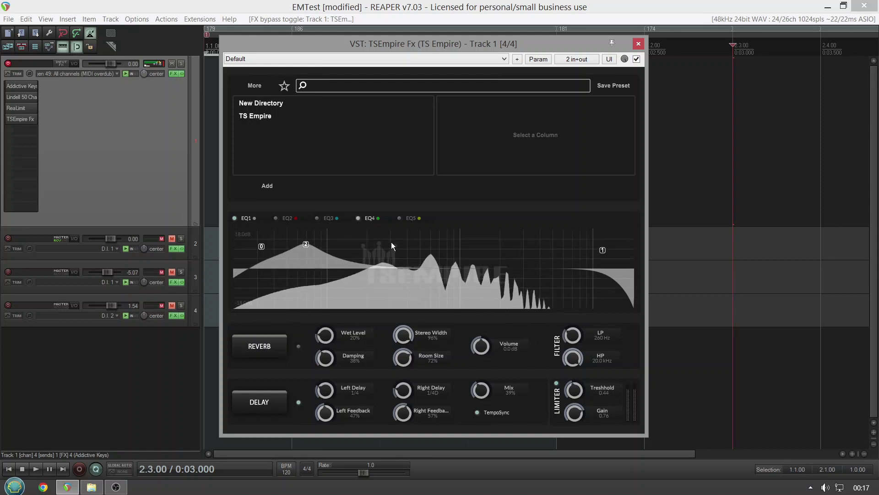
pyautogui.moveTo(391, 243); pyautogui.dragTo(414, 257)
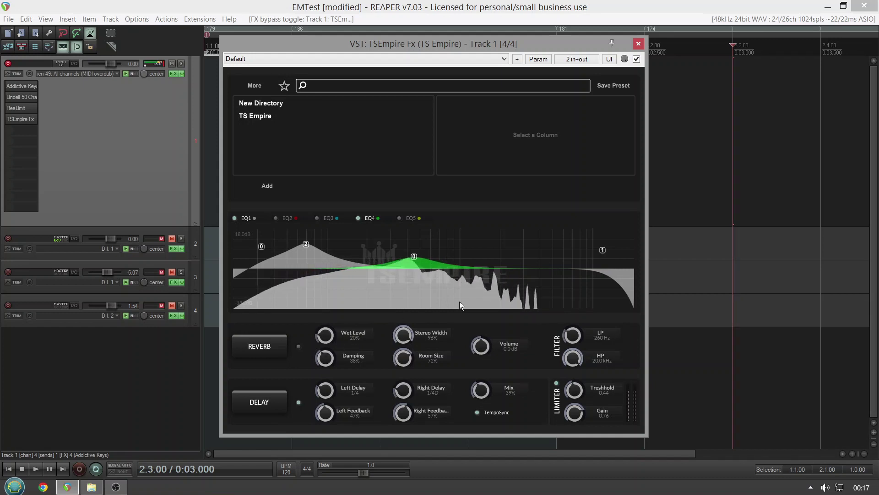
pyautogui.click(603, 248)
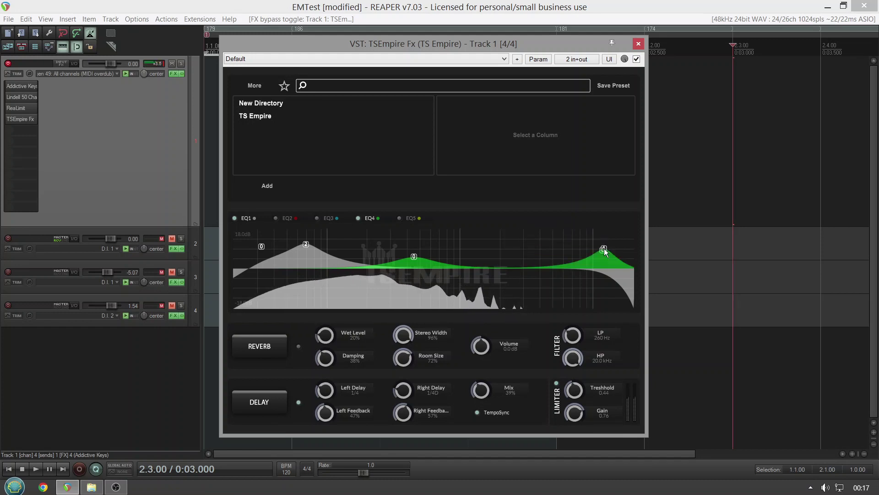
pyautogui.rightClick(604, 248)
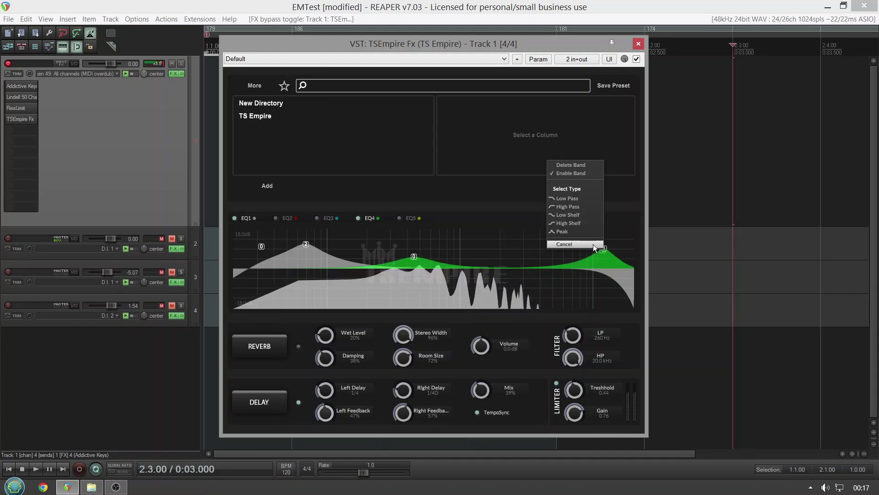
pyautogui.click(576, 167)
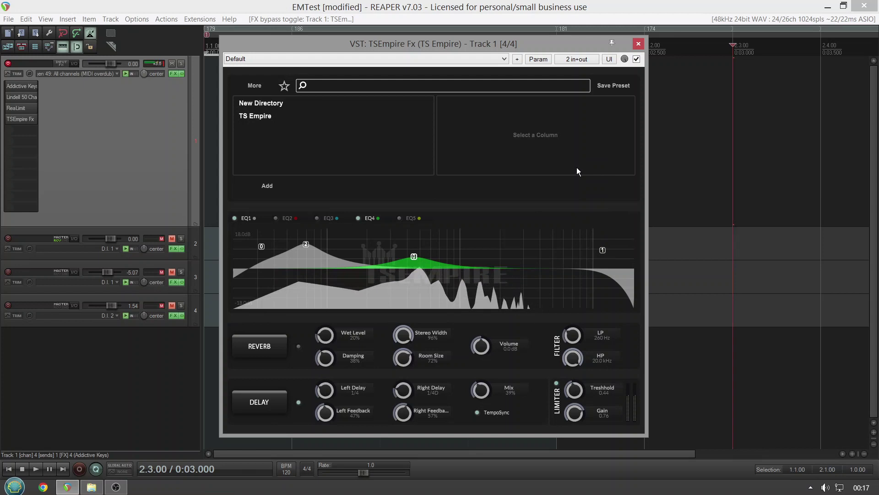
# Add two high-frequency peak bands to EQ4: a broad cut in the upper range and a small boost near EQ1's low-pass cutoff
pyautogui.doubleClick(603, 251)
pyautogui.rightClick(603, 251)
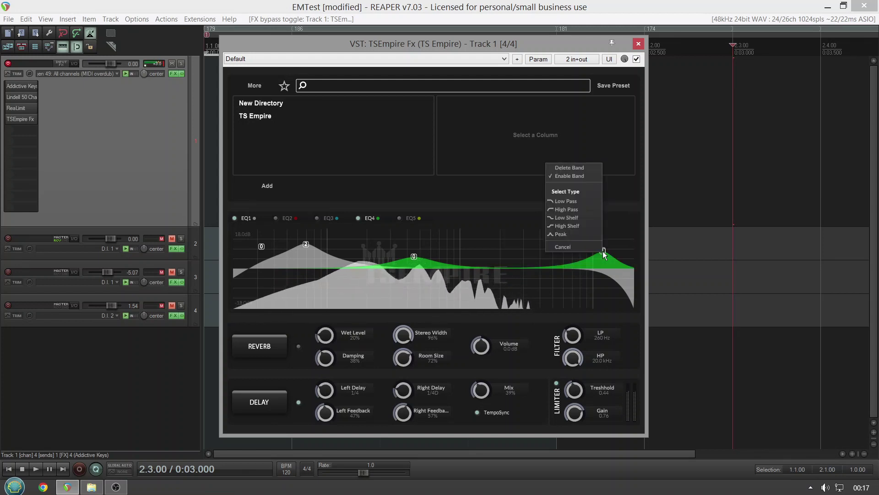
pyautogui.click(573, 233)
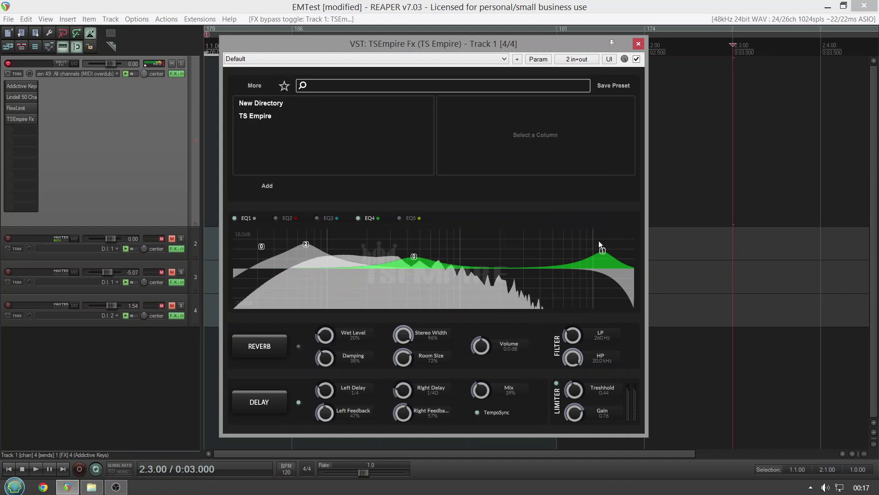
pyautogui.moveTo(603, 249); pyautogui.dragTo(560, 294)
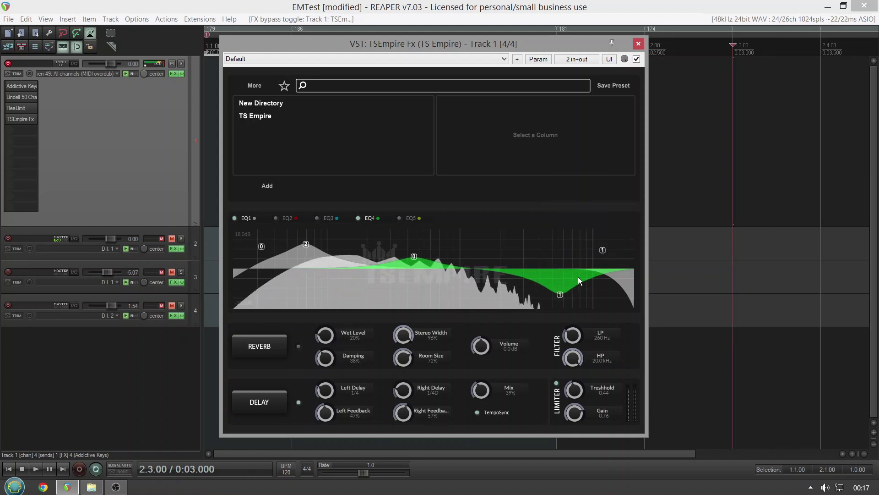
pyautogui.rightClick(603, 251)
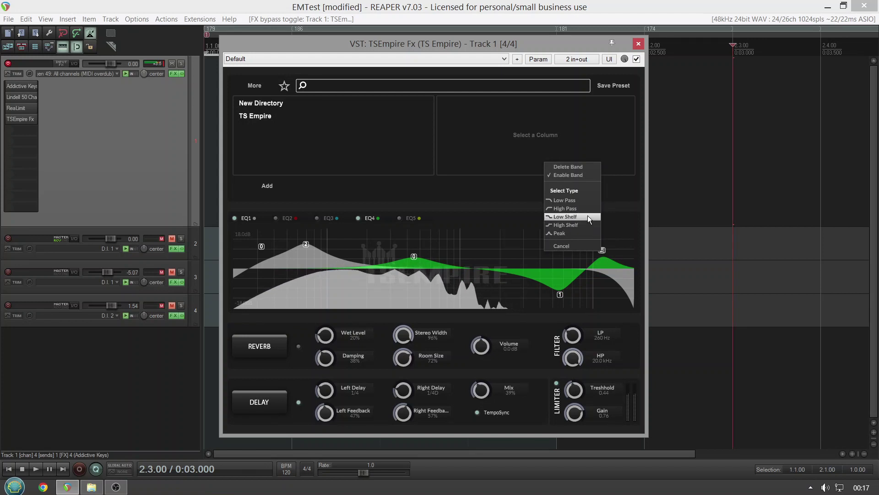
pyautogui.click(587, 245)
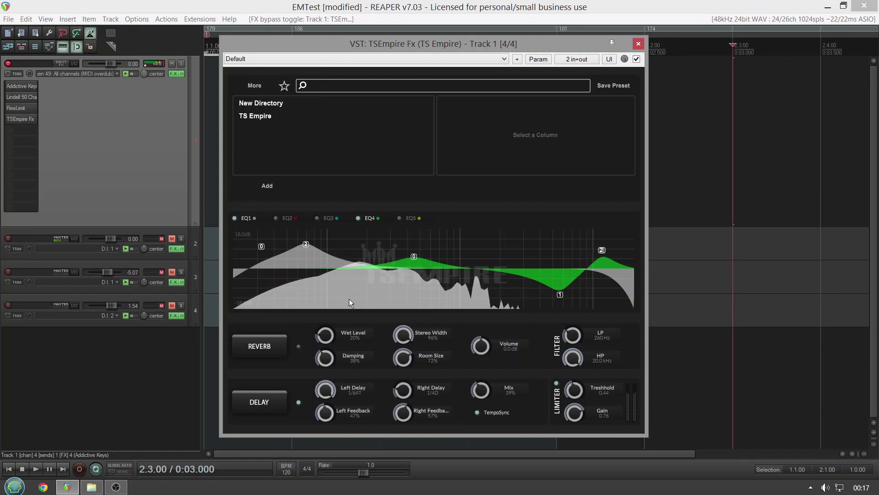
# Set the left delay to 1/64T with 100% feedback, and the right delay to 1/1 with 0% feedback
pyautogui.moveTo(334, 385); pyautogui.dragTo(334, 372)
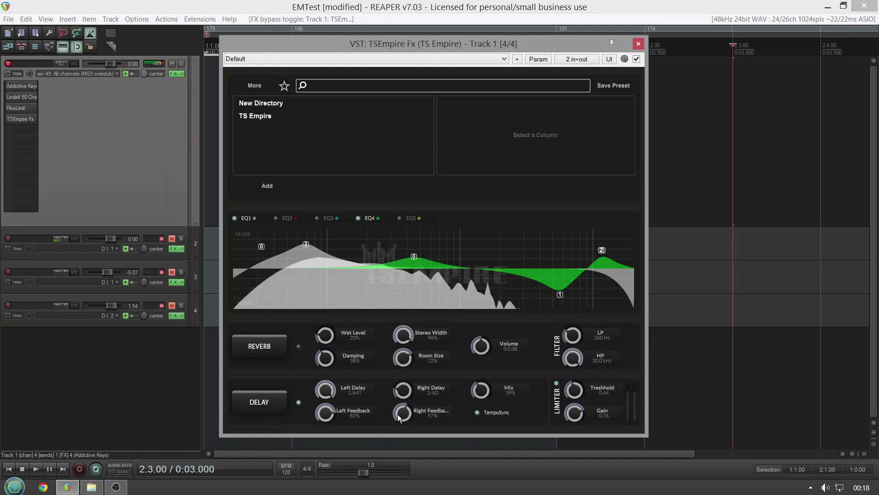
pyautogui.moveTo(396, 451); pyautogui.dragTo(395, 453)
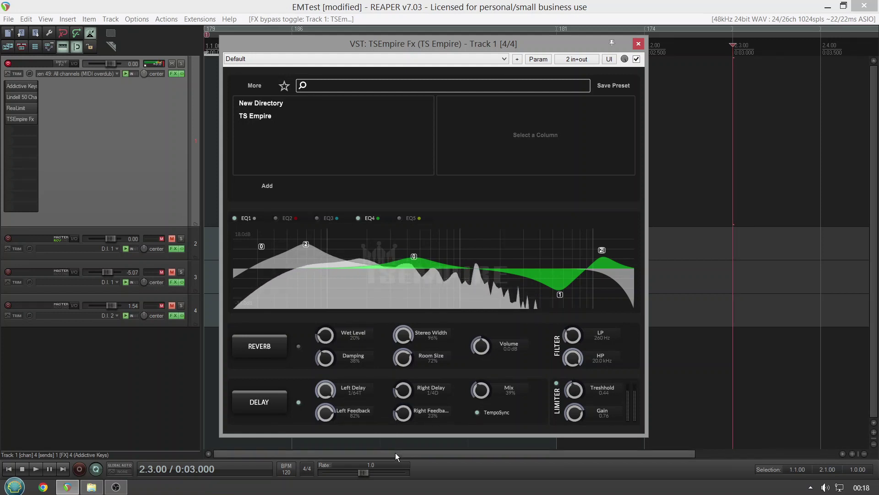
pyautogui.moveTo(412, 396); pyautogui.dragTo(408, 435)
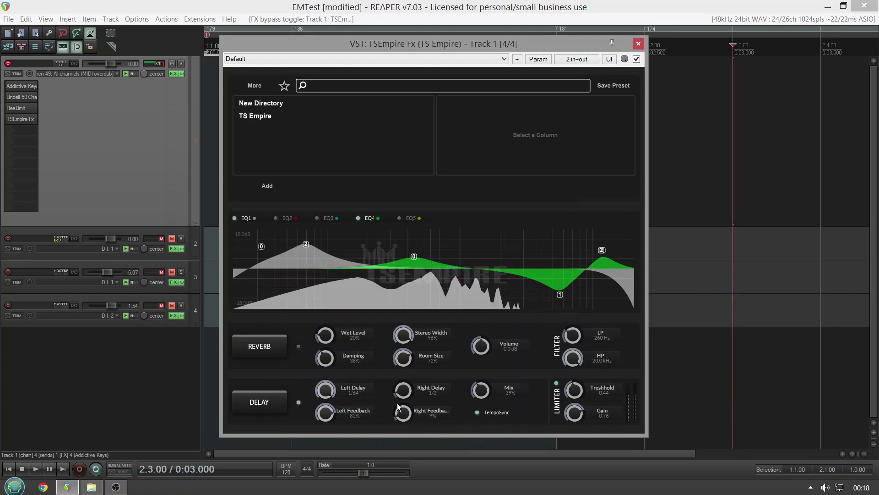
pyautogui.moveTo(395, 392); pyautogui.dragTo(402, 432)
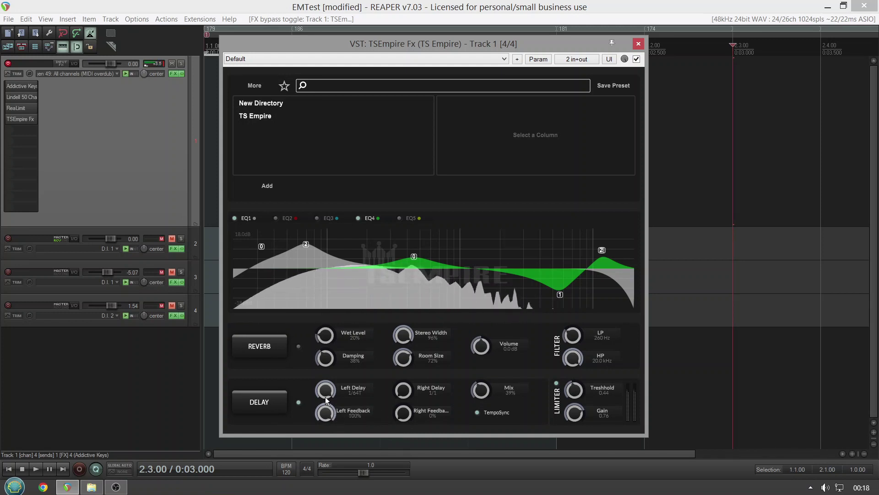
# Lower the left delay to 1/1 and its feedback to 8%, and turn off the delay's tempo sync
pyautogui.moveTo(326, 398); pyautogui.dragTo(328, 405)
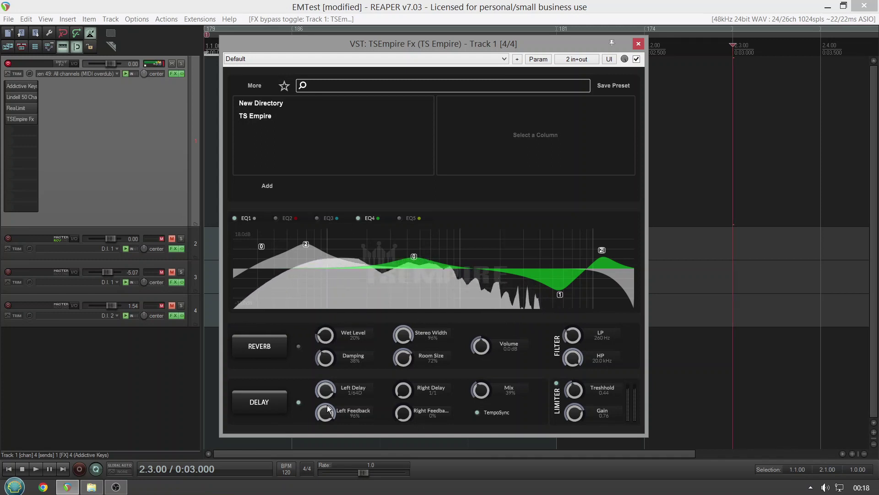
pyautogui.moveTo(323, 388); pyautogui.dragTo(314, 494)
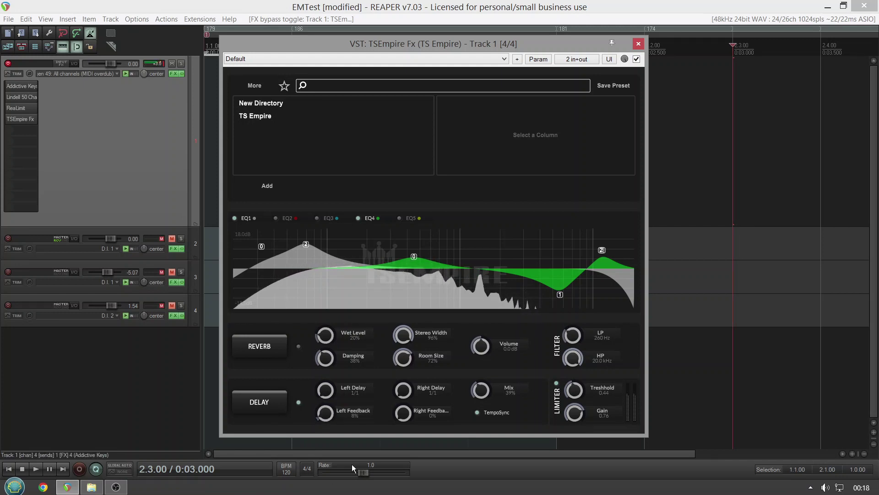
pyautogui.click(476, 413)
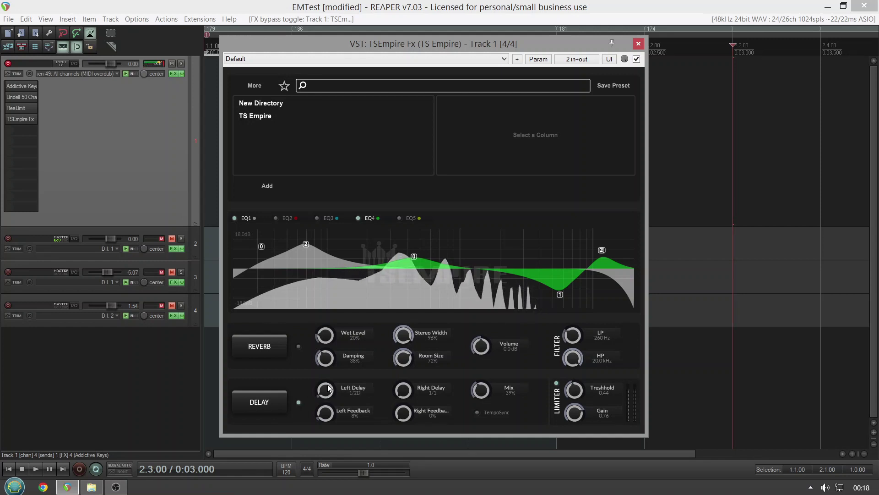
# Set the left delay to 1/32D and sweep its feedback up and down, ending at 83%
pyautogui.moveTo(315, 394); pyautogui.dragTo(315, 408)
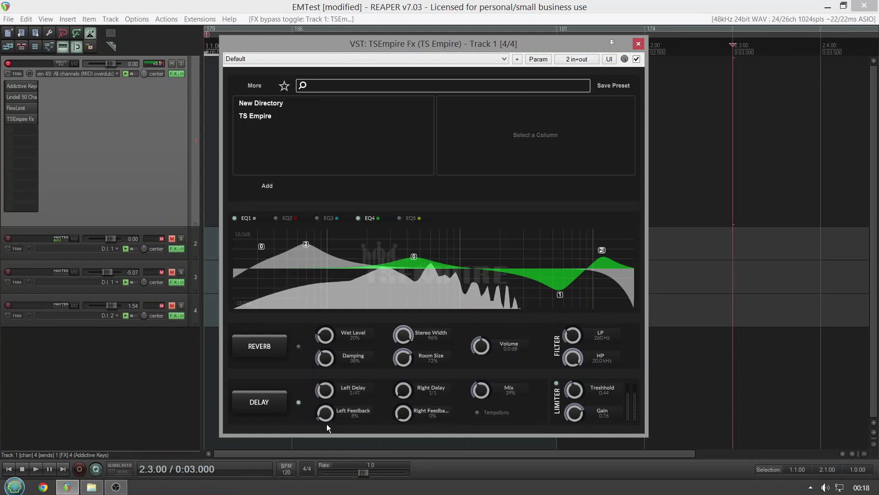
pyautogui.moveTo(330, 415); pyautogui.dragTo(330, 373)
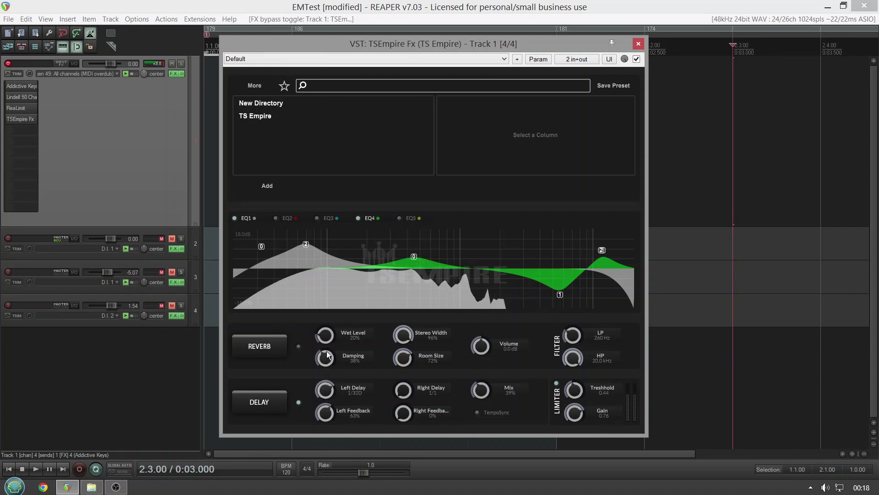
pyautogui.scroll(5, 328, 402)
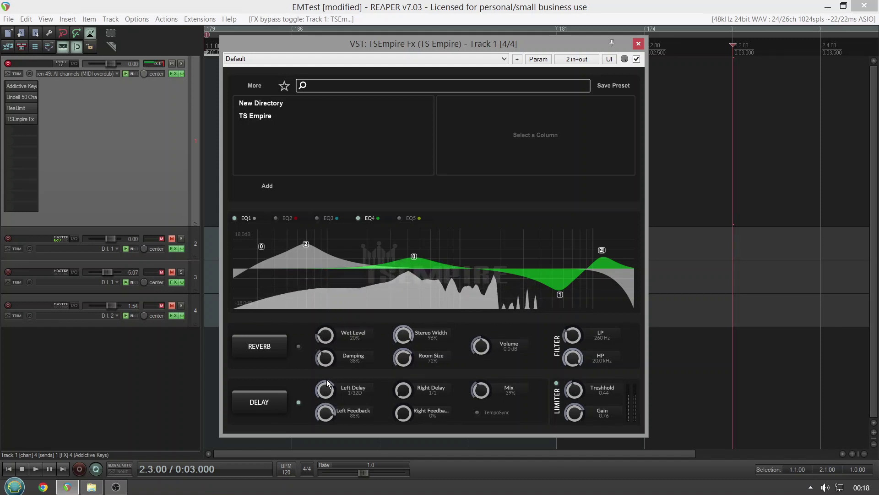
pyautogui.moveTo(325, 410); pyautogui.dragTo(312, 492)
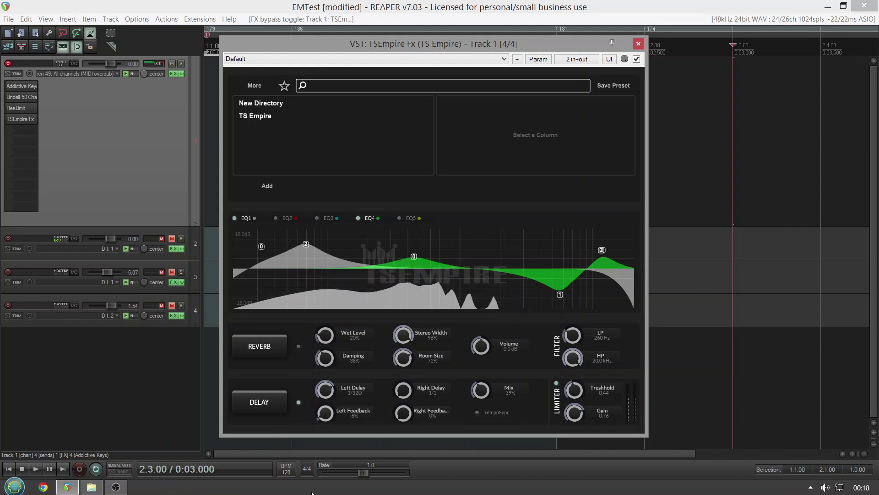
pyautogui.scroll(15, 325, 412)
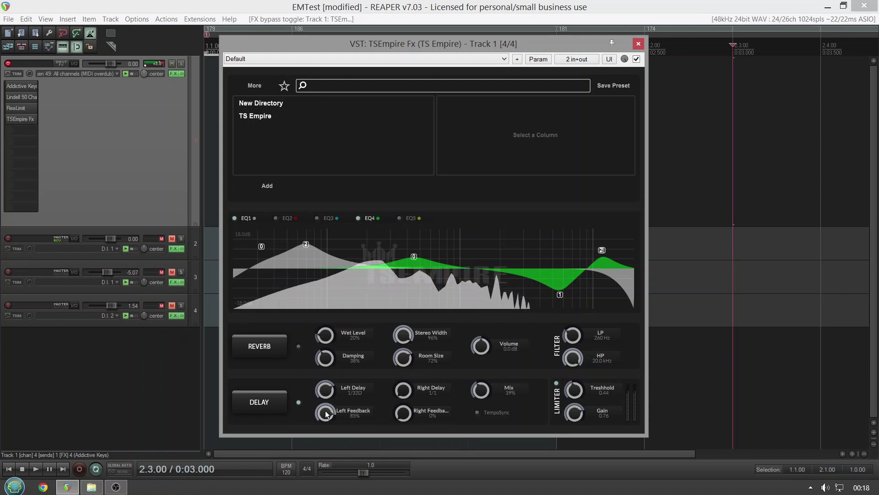
# Set the right delay to 1/4D with 42% feedback, and the left delay to 1/8 with 28% feedback
pyautogui.scroll(8, 403, 412)
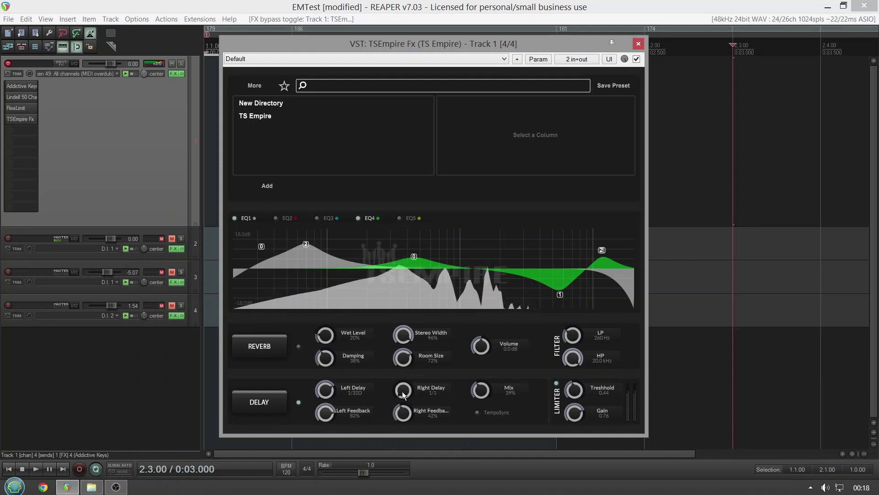
pyautogui.scroll(-4, 403, 391)
pyautogui.scroll(-7, 326, 411)
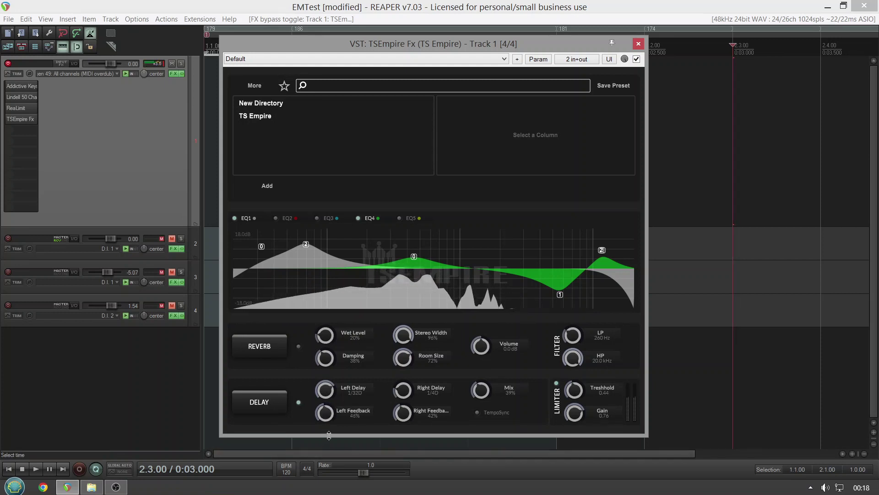
pyautogui.scroll(-4, 325, 412)
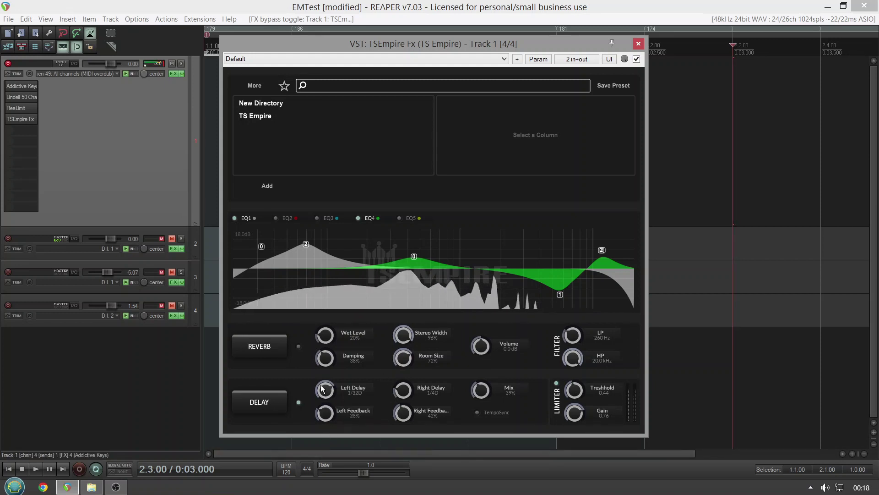
pyautogui.moveTo(320, 388); pyautogui.dragTo(320, 416)
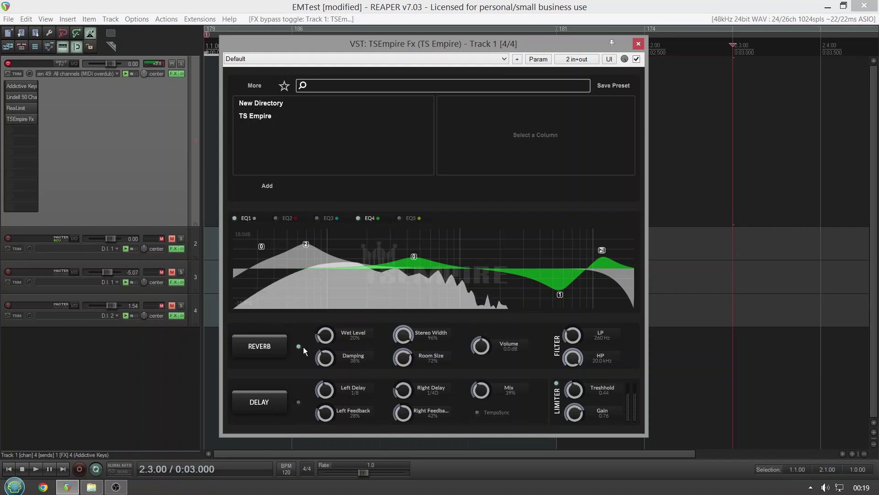
# Set the reverb to 57% wet level, 100% room size and 1% damping, and lower the filter's LP to 20 Hz
pyautogui.moveTo(325, 335); pyautogui.dragTo(327, 293)
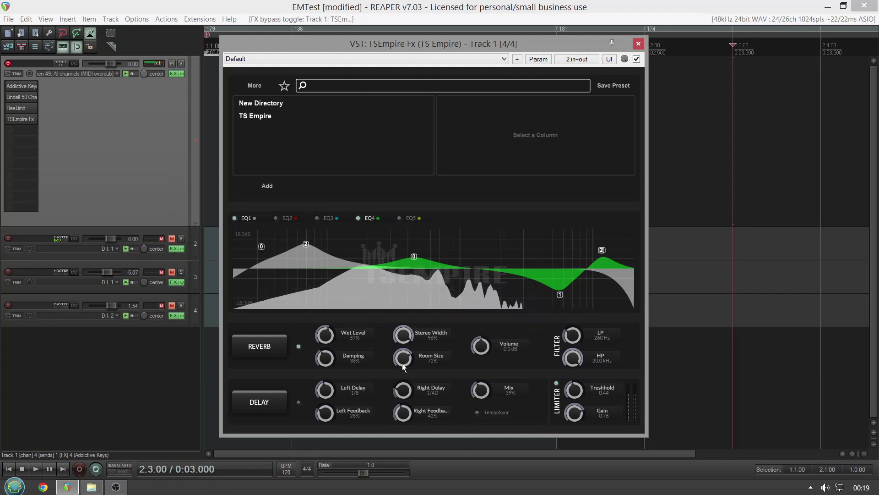
pyautogui.moveTo(403, 363); pyautogui.dragTo(405, 320)
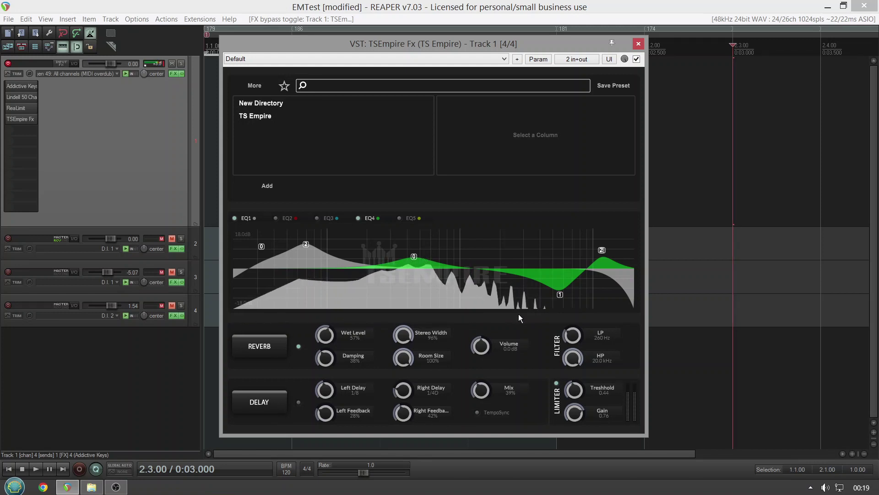
pyautogui.moveTo(573, 333); pyautogui.dragTo(571, 389)
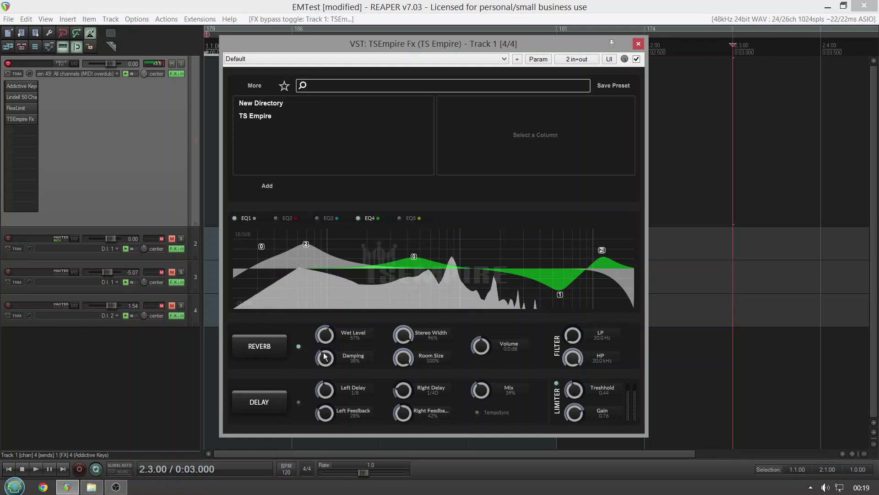
pyautogui.moveTo(326, 357); pyautogui.dragTo(328, 402)
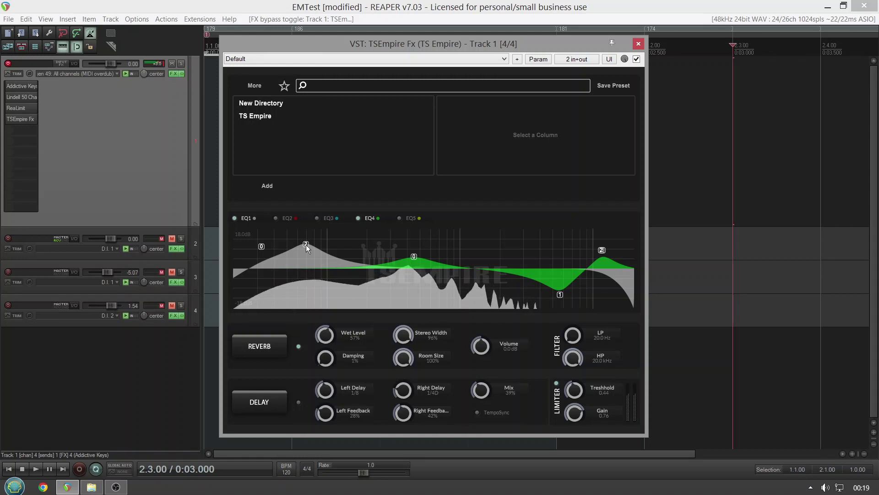
# Delete all of EQ4's bands
pyautogui.moveTo(306, 244)
pyautogui.mouseDown()
pyautogui.moveTo(309, 307)
pyautogui.moveTo(305, 243)
pyautogui.mouseUp()
pyautogui.rightClick(305, 243)
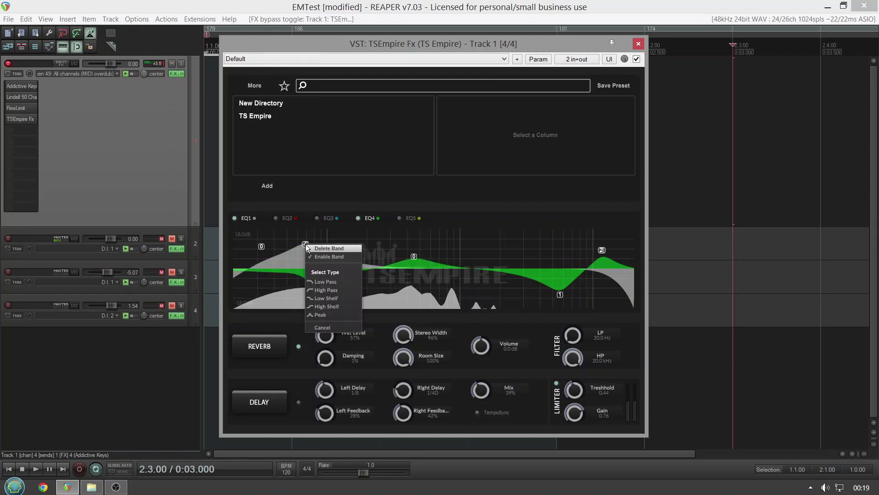
pyautogui.click(306, 243)
pyautogui.rightClick(306, 244)
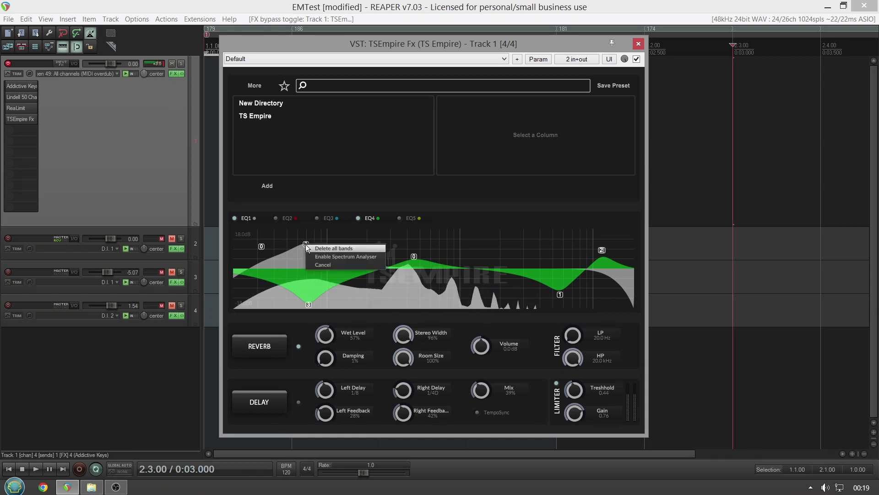
pyautogui.click(306, 244)
pyautogui.doubleClick(303, 242)
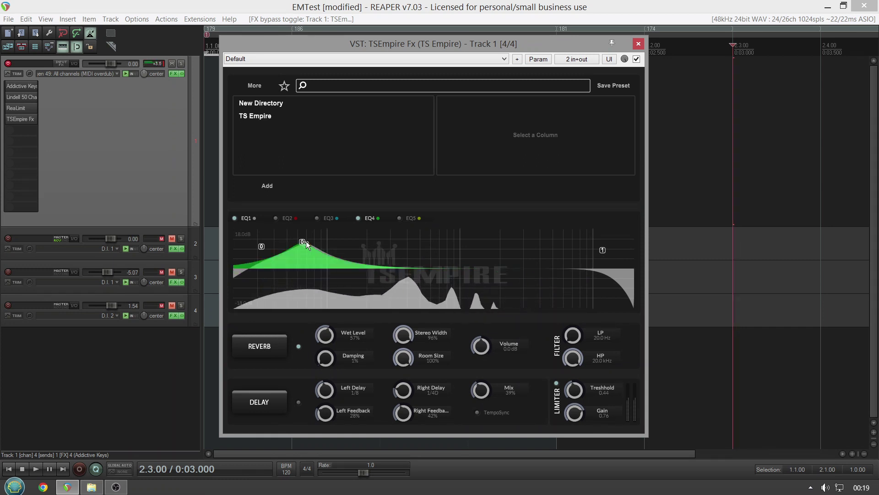
pyautogui.rightClick(306, 242)
pyautogui.click(315, 244)
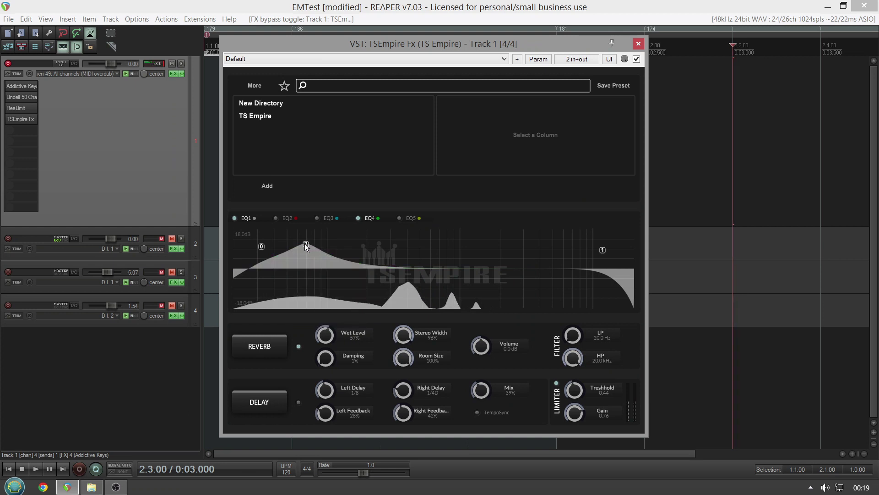
pyautogui.doubleClick(303, 242)
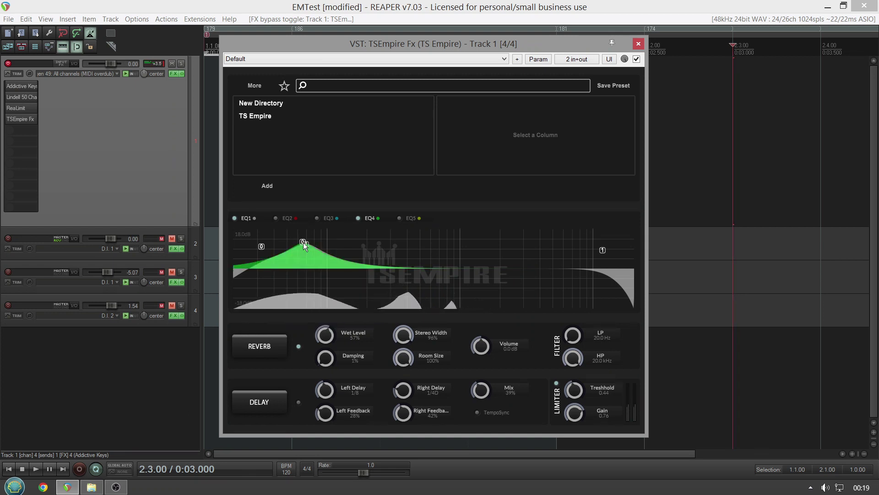
pyautogui.rightClick(303, 242)
pyautogui.click(324, 247)
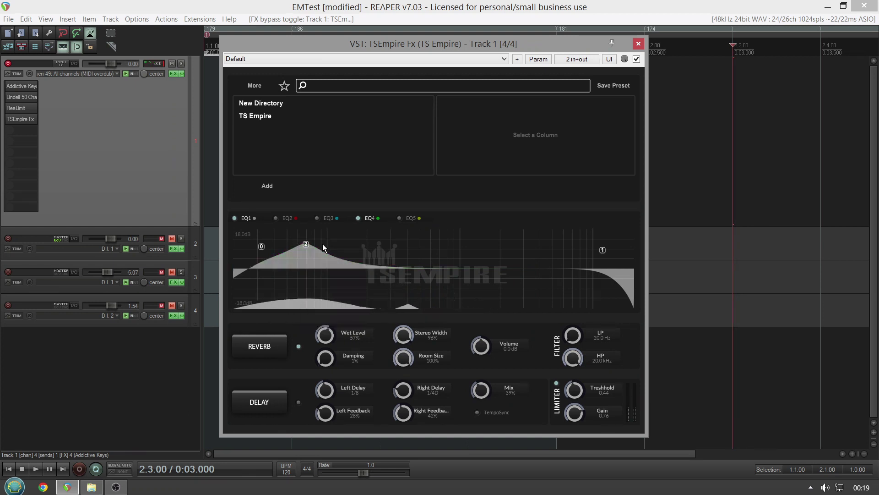
# Disable EQ1, reduce the reverb's room size to 39% and stereo width to 64%, and lower the filter's HP to 1.5 kHz
pyautogui.click(235, 219)
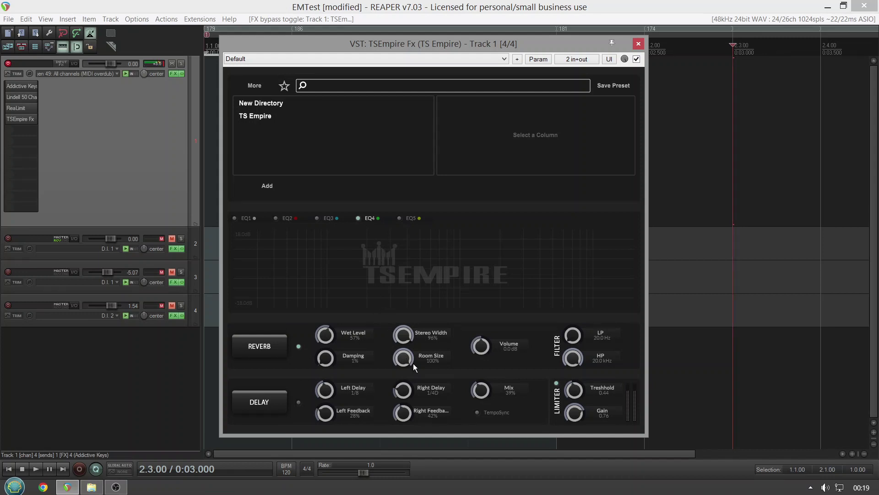
pyautogui.moveTo(413, 366); pyautogui.dragTo(400, 420)
pyautogui.moveTo(403, 335); pyautogui.dragTo(399, 366)
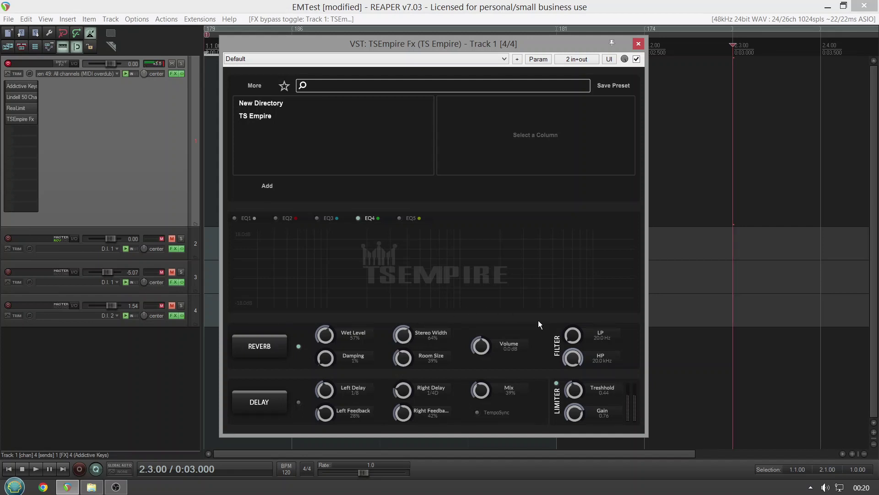
pyautogui.moveTo(572, 358); pyautogui.dragTo(558, 400)
# Add two peak bands to EQ4: a moderate boost in the low mids and a deep cut at a lower frequency
pyautogui.moveTo(389, 268)
pyautogui.moveTo(389, 269); pyautogui.dragTo(392, 248)
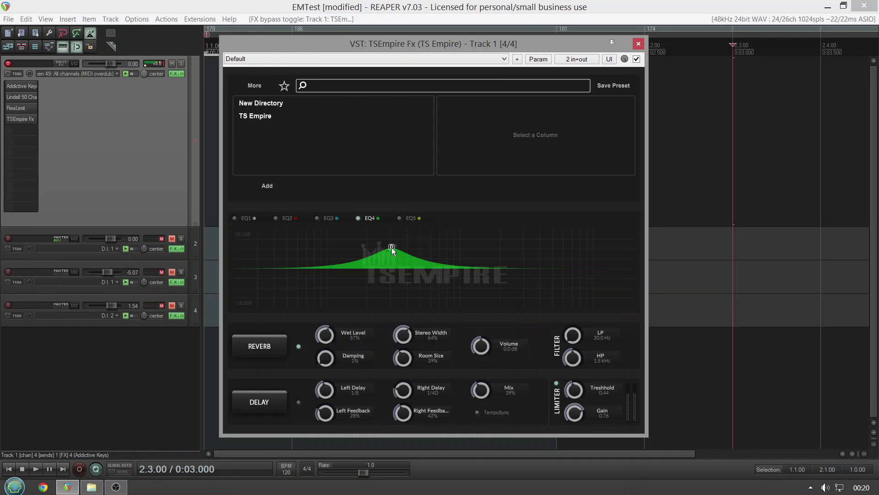
pyautogui.click(340, 271)
pyautogui.moveTo(340, 271); pyautogui.dragTo(338, 317)
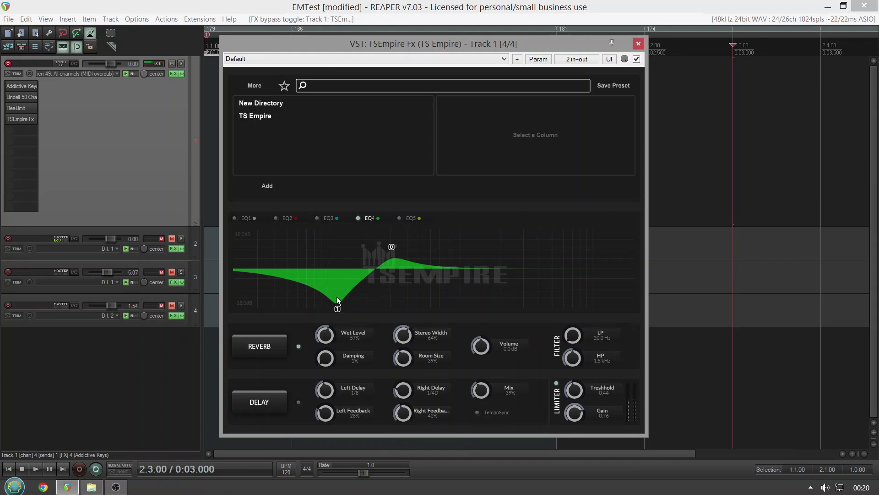
# Add a third band to EQ4, change it to a High Shelf boosting the highs, and raise its resonance
pyautogui.doubleClick(334, 296)
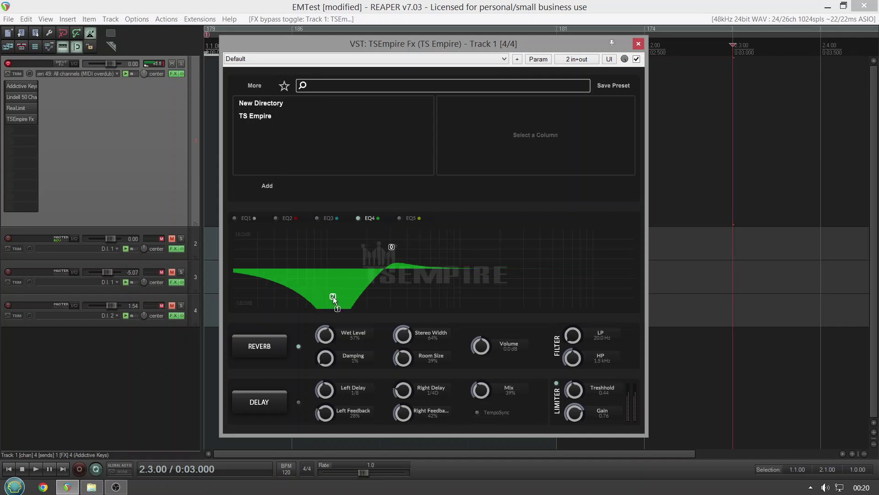
pyautogui.moveTo(333, 296); pyautogui.dragTo(500, 255)
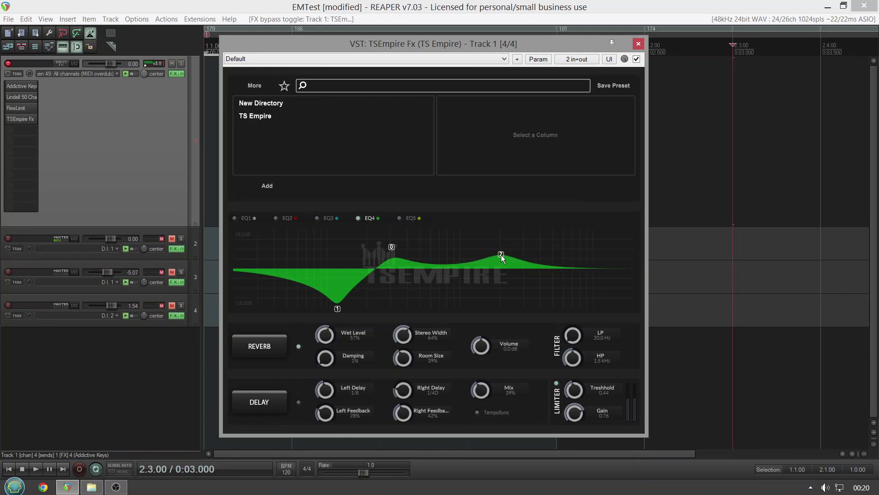
pyautogui.rightClick(501, 254)
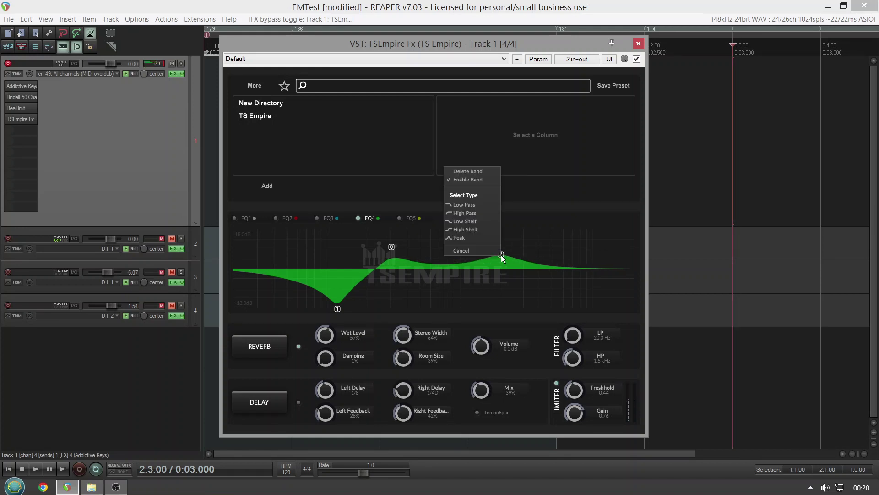
pyautogui.click(482, 231)
pyautogui.moveTo(501, 255); pyautogui.dragTo(491, 242)
pyautogui.scroll(2, 491, 242)
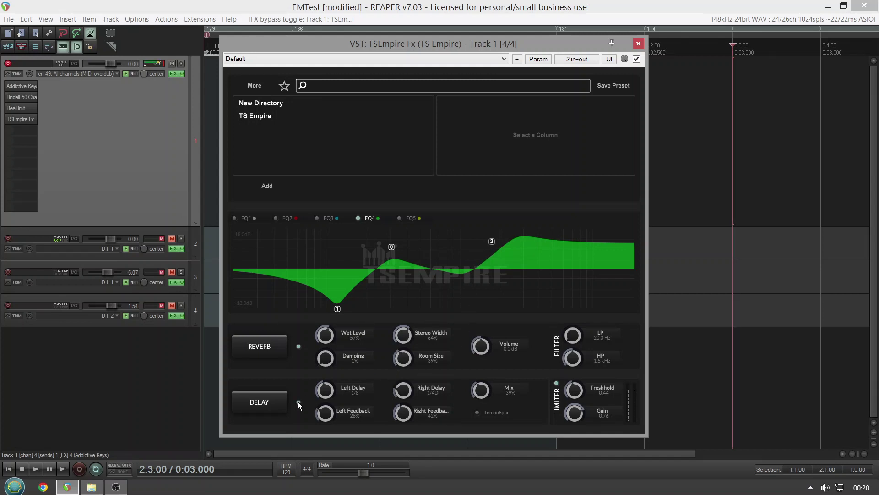
# Enable the delay with TempoSync, setting left feedback to 44%, right delay to 1/8, right feedback to 54% and mix to 46%
pyautogui.moveTo(321, 413); pyautogui.dragTo(325, 401)
pyautogui.moveTo(409, 374); pyautogui.dragTo(409, 366)
pyautogui.moveTo(408, 413); pyautogui.dragTo(408, 399)
pyautogui.click(480, 417)
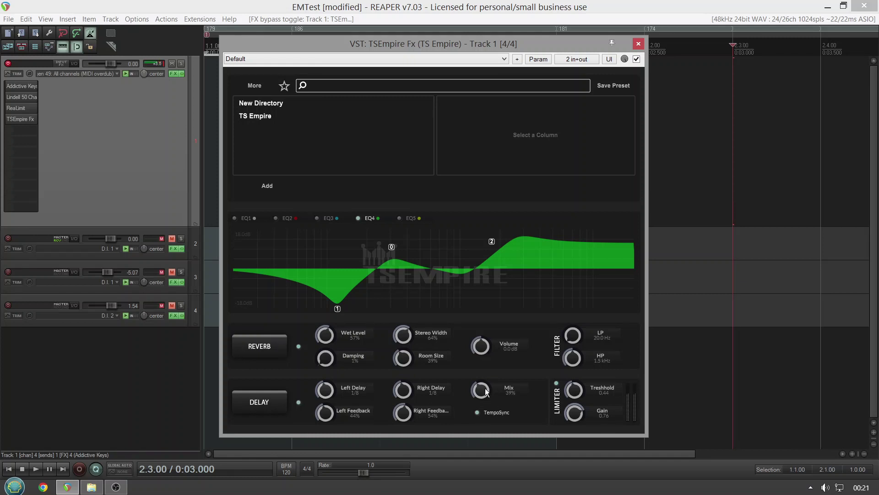
pyautogui.moveTo(485, 389); pyautogui.dragTo(483, 378)
# Shift EQ4's cut lower and soften it, reduce the high-shelf boost, and set the reverb to 90% damping, 75% room size and 7% stereo width
pyautogui.moveTo(343, 309); pyautogui.dragTo(315, 289)
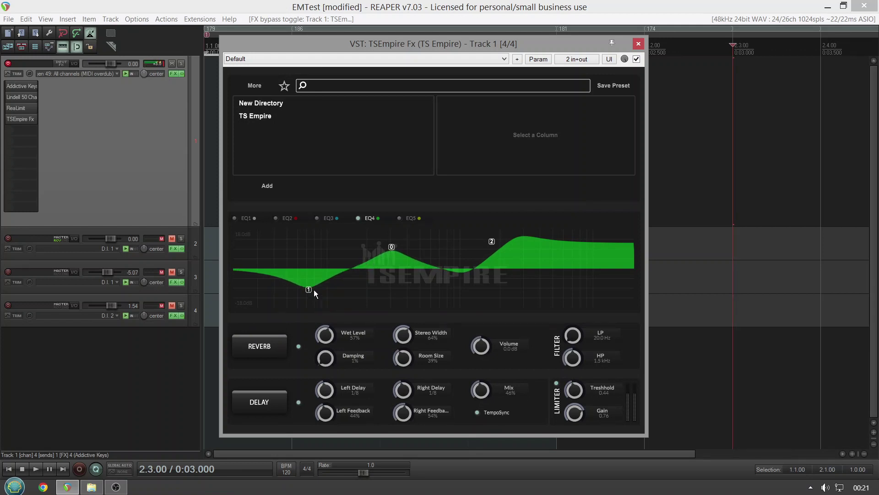
pyautogui.moveTo(323, 362); pyautogui.dragTo(339, 276)
pyautogui.moveTo(408, 358); pyautogui.dragTo(400, 388)
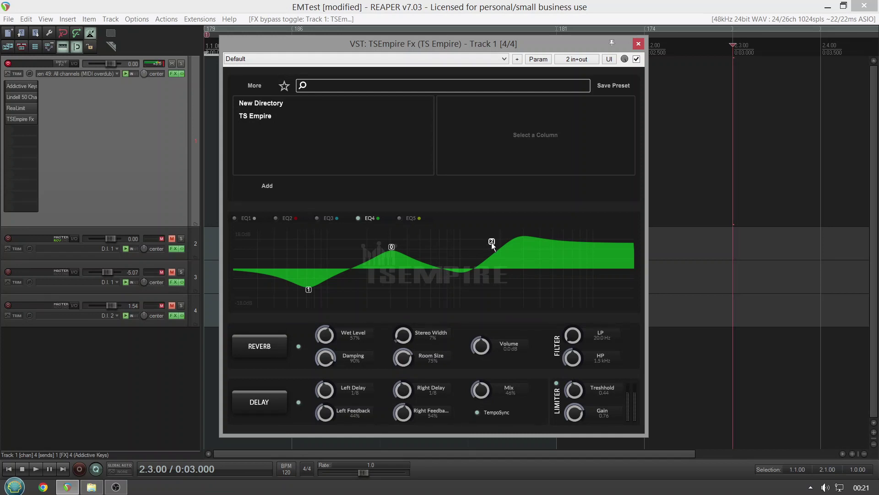
pyautogui.moveTo(491, 243); pyautogui.dragTo(493, 251)
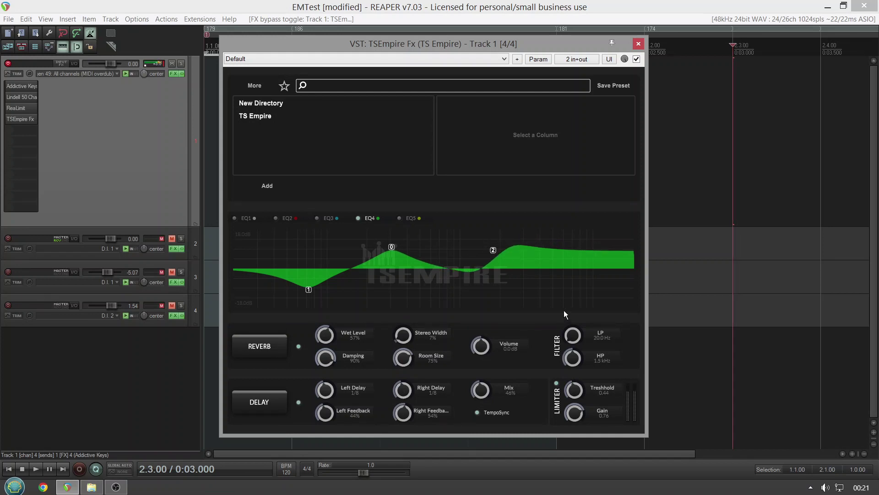
# Lower the limiter gain to 0.65 and set the delay to 49% mix, 52% left feedback, 65% right feedback and 1/16T right delay
pyautogui.moveTo(578, 412); pyautogui.dragTo(581, 427)
pyautogui.moveTo(476, 390); pyautogui.dragTo(474, 386)
pyautogui.scroll(1, 476, 389)
pyautogui.scroll(-1, 403, 387)
pyautogui.scroll(-1, 403, 375)
pyautogui.scroll(3, 401, 415)
pyautogui.scroll(2, 325, 410)
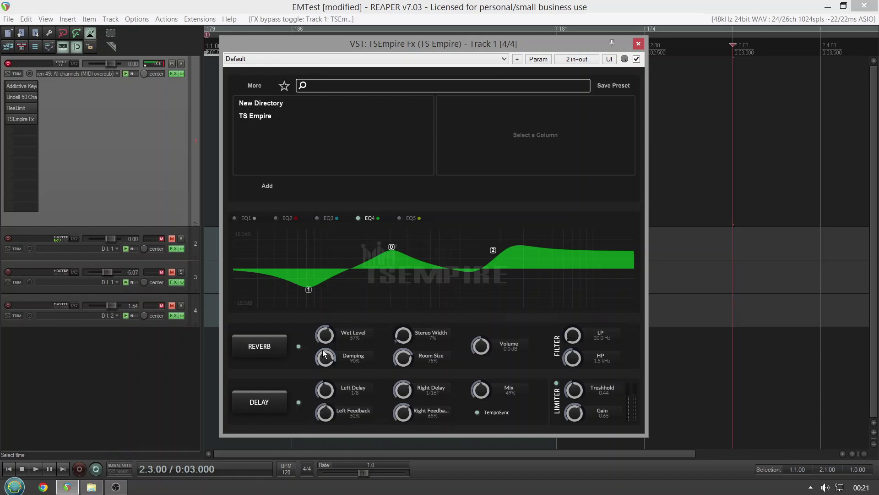
# Set the reverb to 40% wet level, 20% room size and 100% stereo width
pyautogui.moveTo(325, 335); pyautogui.dragTo(323, 309)
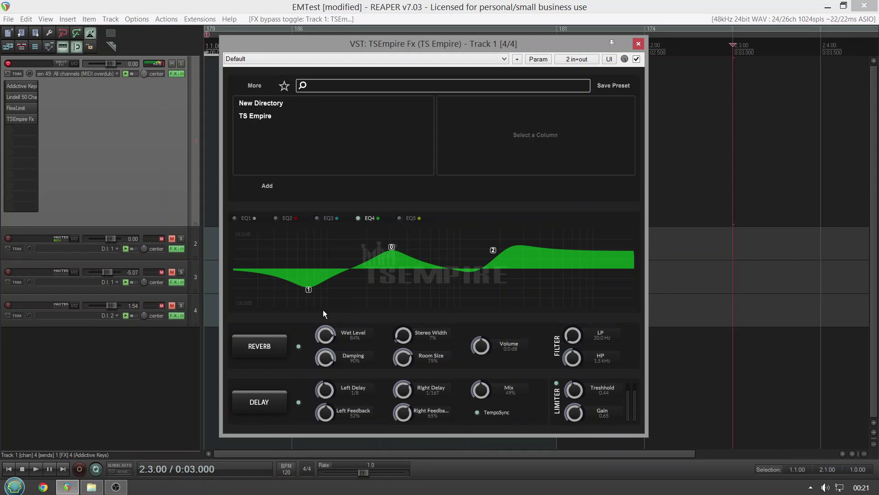
pyautogui.moveTo(409, 356); pyautogui.dragTo(405, 415)
pyautogui.moveTo(329, 334); pyautogui.dragTo(323, 384)
pyautogui.moveTo(408, 334); pyautogui.dragTo(438, 203)
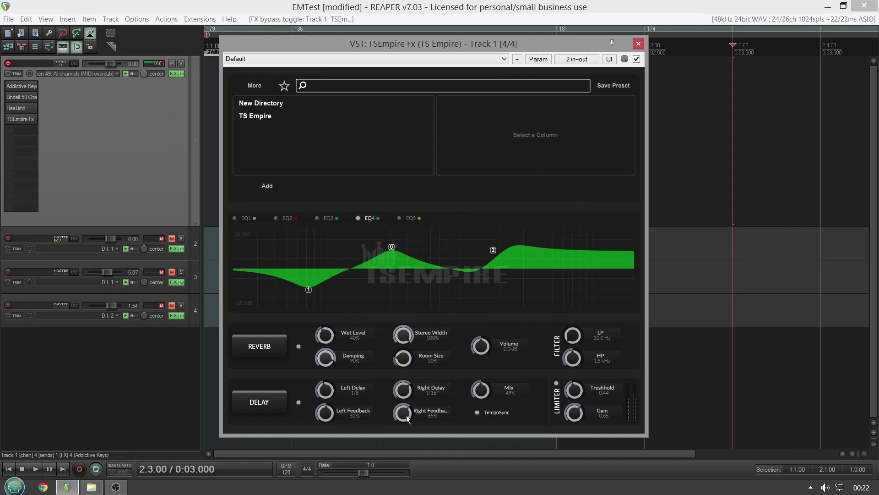
# Raise the delay's feedback to 78% left and 70% right, turn off TempoSync, and set both delay times to 1/8
pyautogui.moveTo(405, 414); pyautogui.dragTo(405, 408)
pyautogui.moveTo(329, 414); pyautogui.dragTo(329, 380)
pyautogui.moveTo(409, 389); pyautogui.dragTo(408, 370)
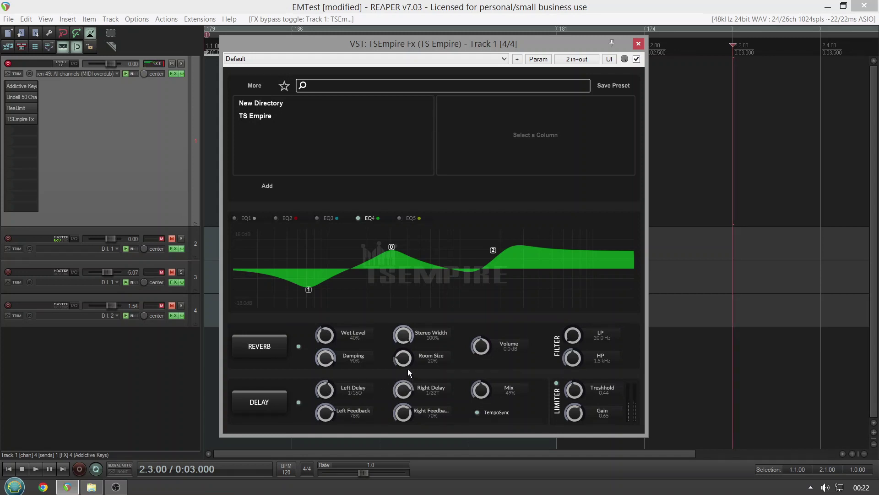
pyautogui.click(480, 410)
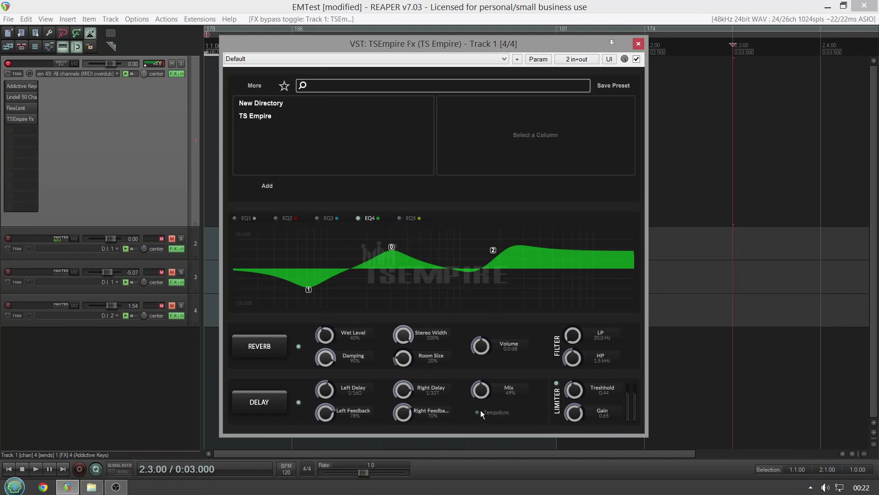
pyautogui.moveTo(406, 389); pyautogui.dragTo(399, 427)
pyautogui.moveTo(324, 392); pyautogui.dragTo(323, 399)
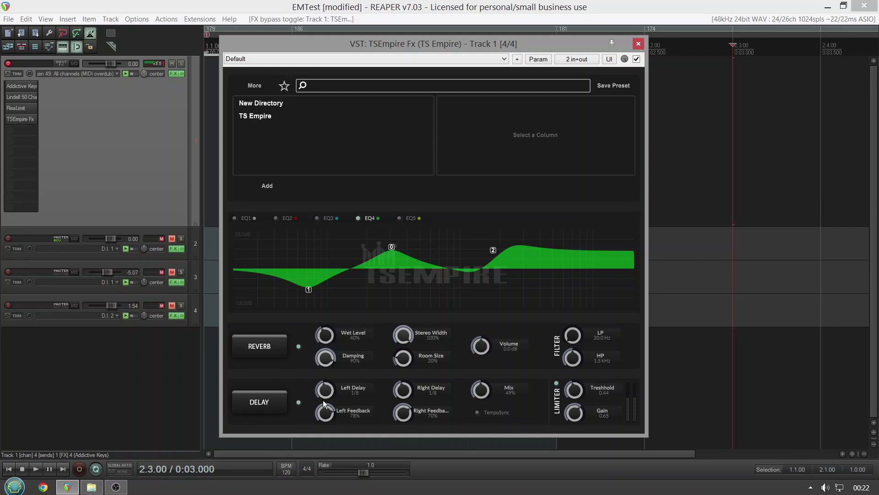